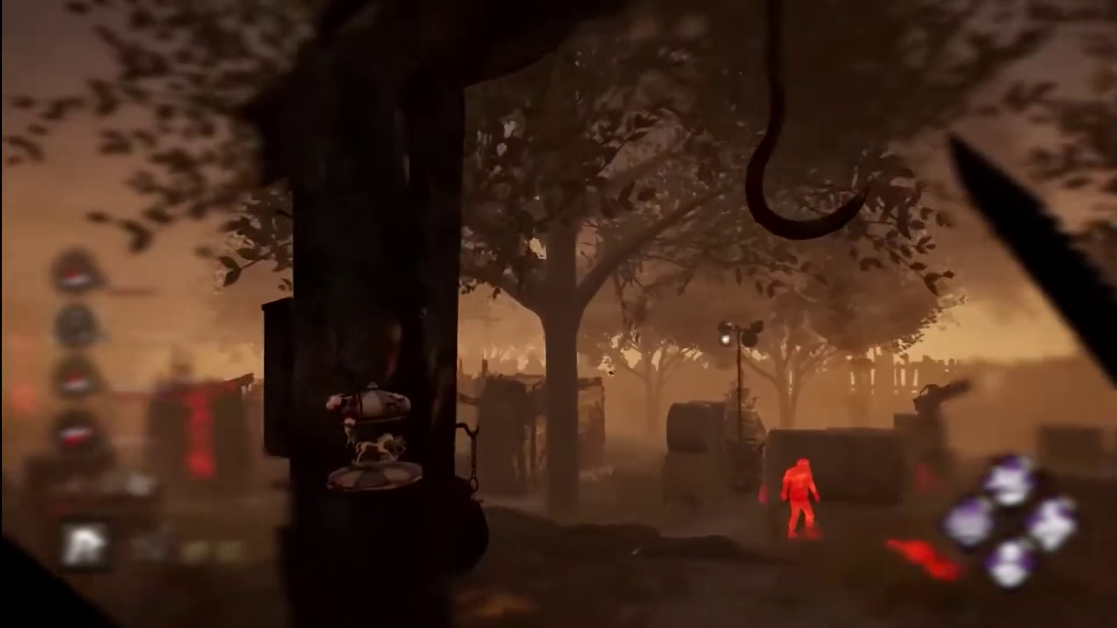
pyautogui.press('space')
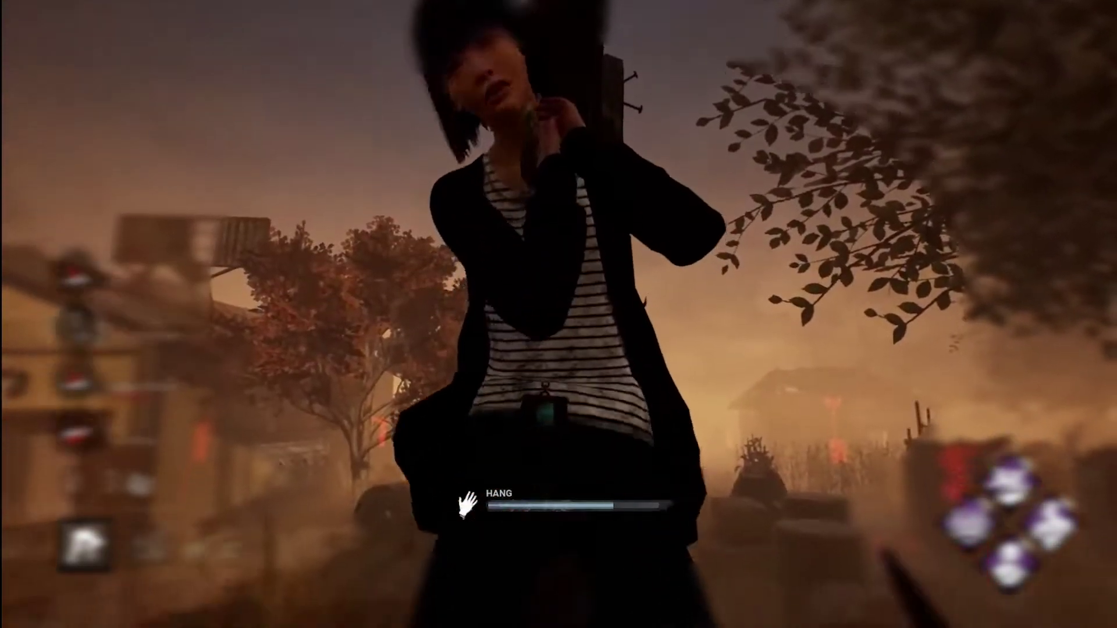
pyautogui.press('w')
pyautogui.press('w')
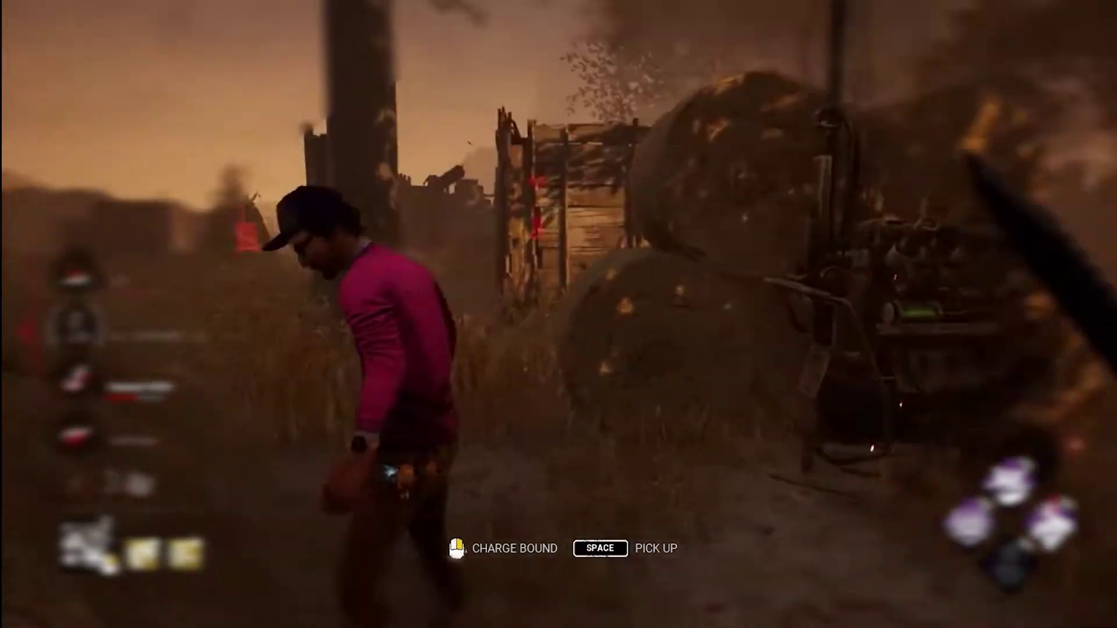
pyautogui.click(559, 314)
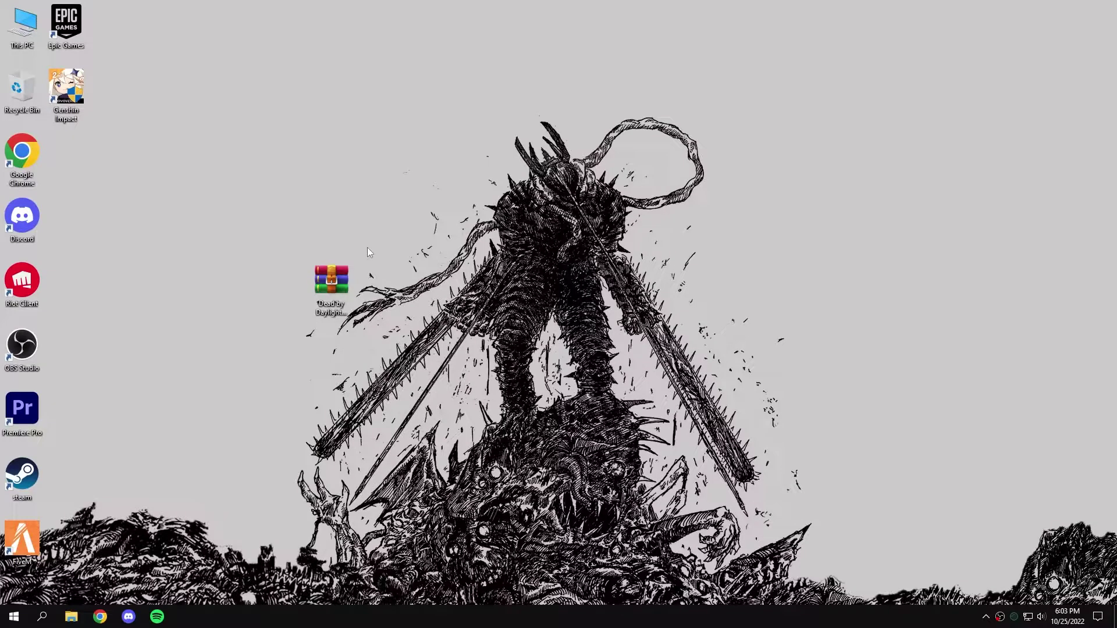
# Extract the Dead by Daylight Priority archive onto the desktop and open the extracted folder.
pyautogui.rightClick(337, 277)
pyautogui.click(374, 325)
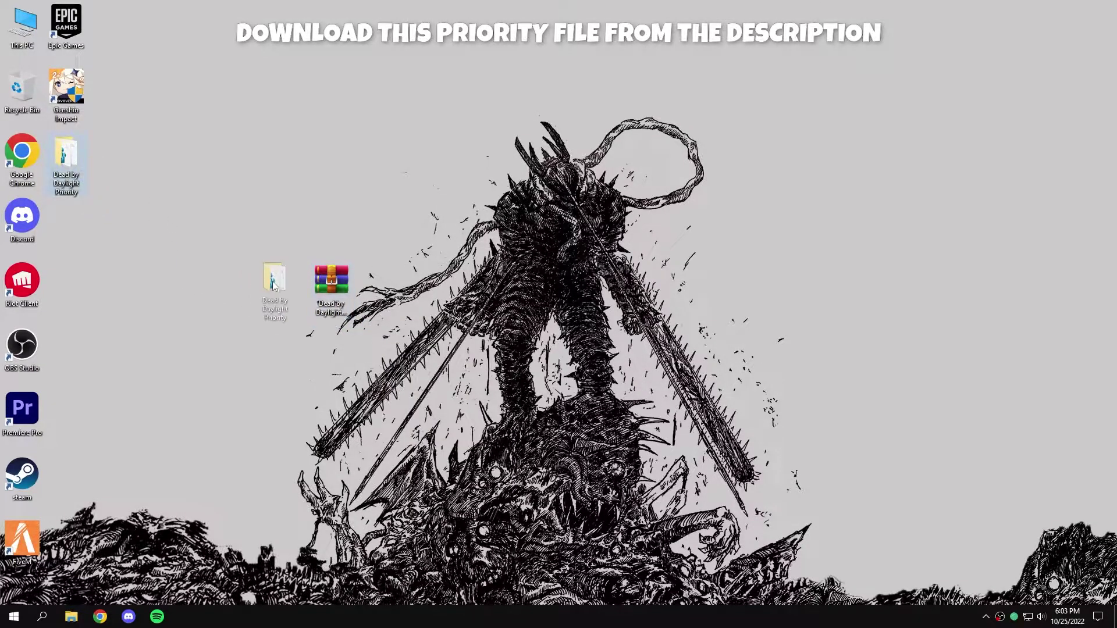
pyautogui.doubleClick(272, 284)
pyautogui.moveTo(406, 121); pyautogui.dragTo(403, 146)
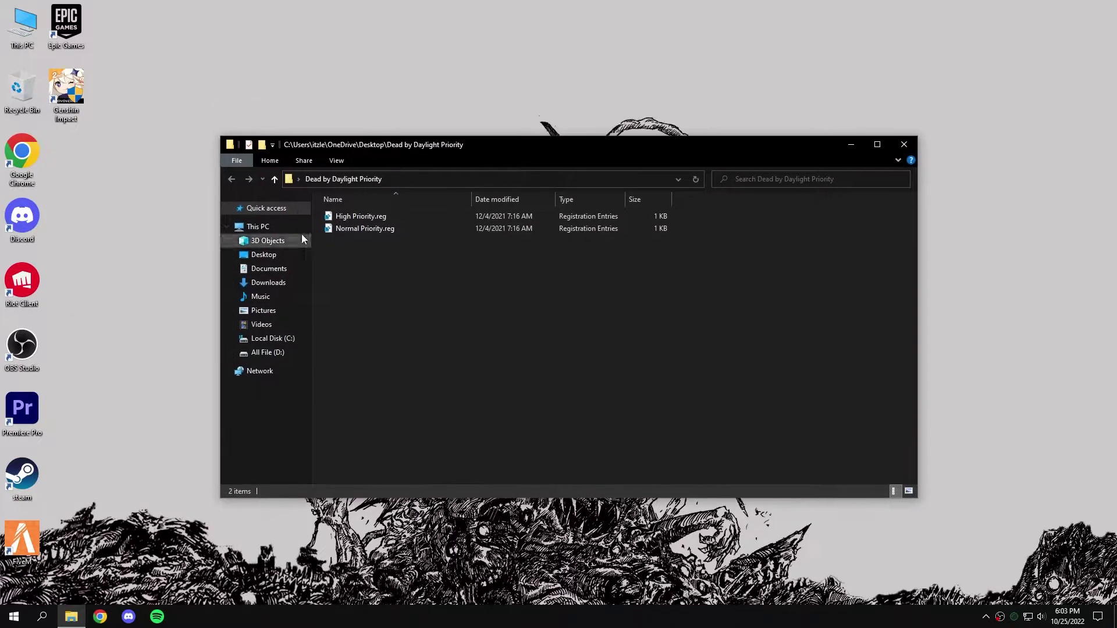
# Merge High Priority.reg into the Windows registry and accept the confirmation.
pyautogui.click(372, 214)
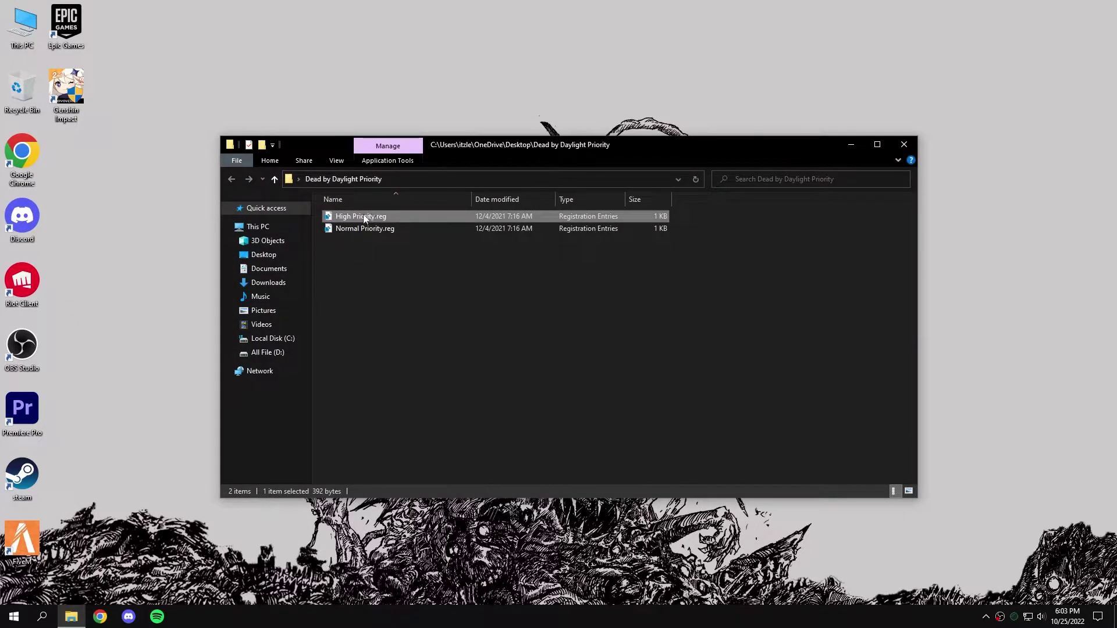
pyautogui.doubleClick(361, 217)
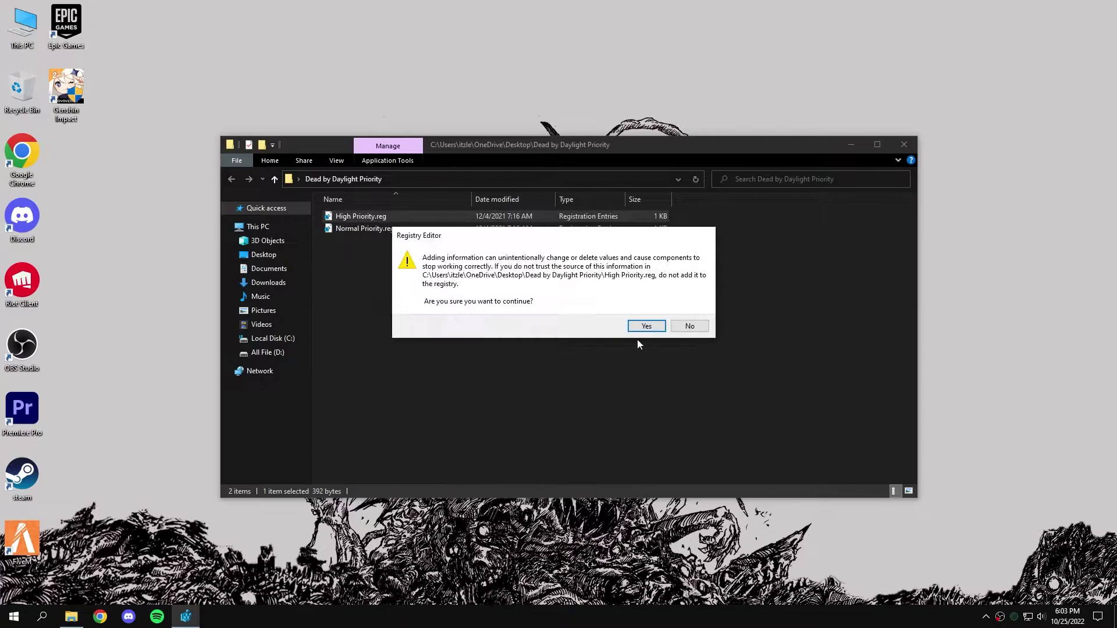
pyautogui.click(646, 326)
pyautogui.click(690, 309)
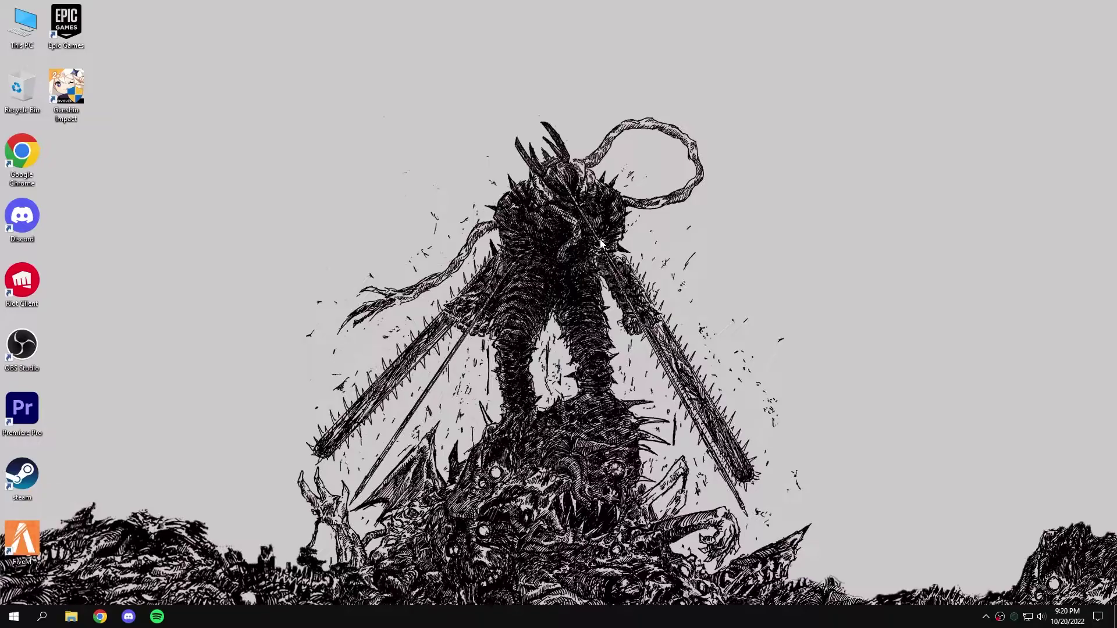
# Open the properties of Local Disk (C:) from This PC.
pyautogui.doubleClick(20, 30)
pyautogui.moveTo(451, 177); pyautogui.dragTo(396, 143)
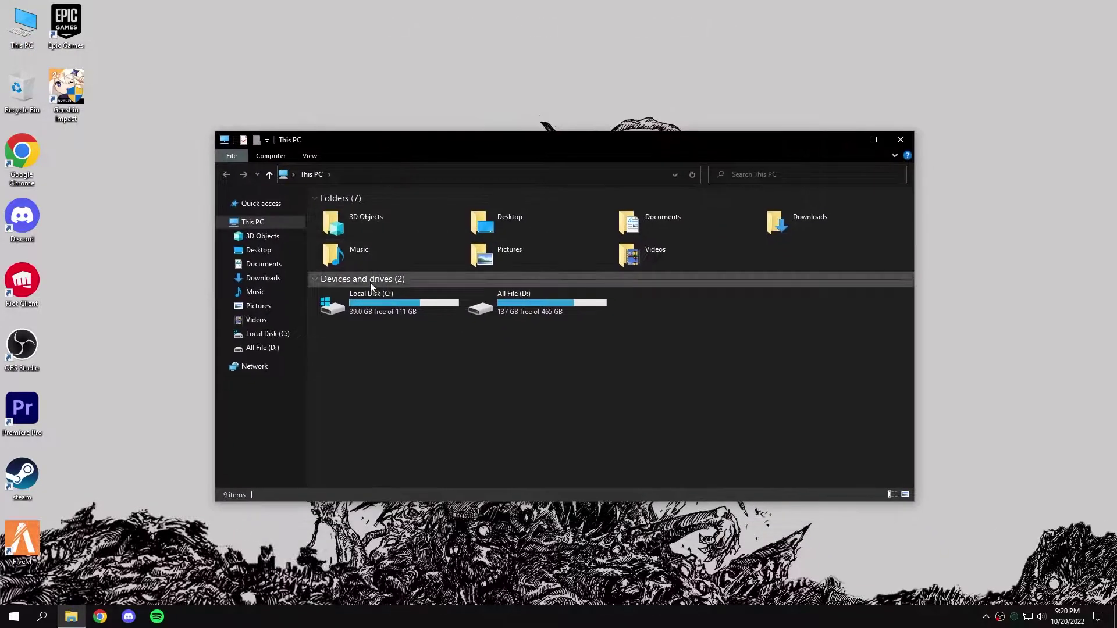
pyautogui.click(372, 299)
pyautogui.rightClick(374, 299)
pyautogui.click(407, 529)
pyautogui.moveTo(489, 306); pyautogui.dragTo(570, 195)
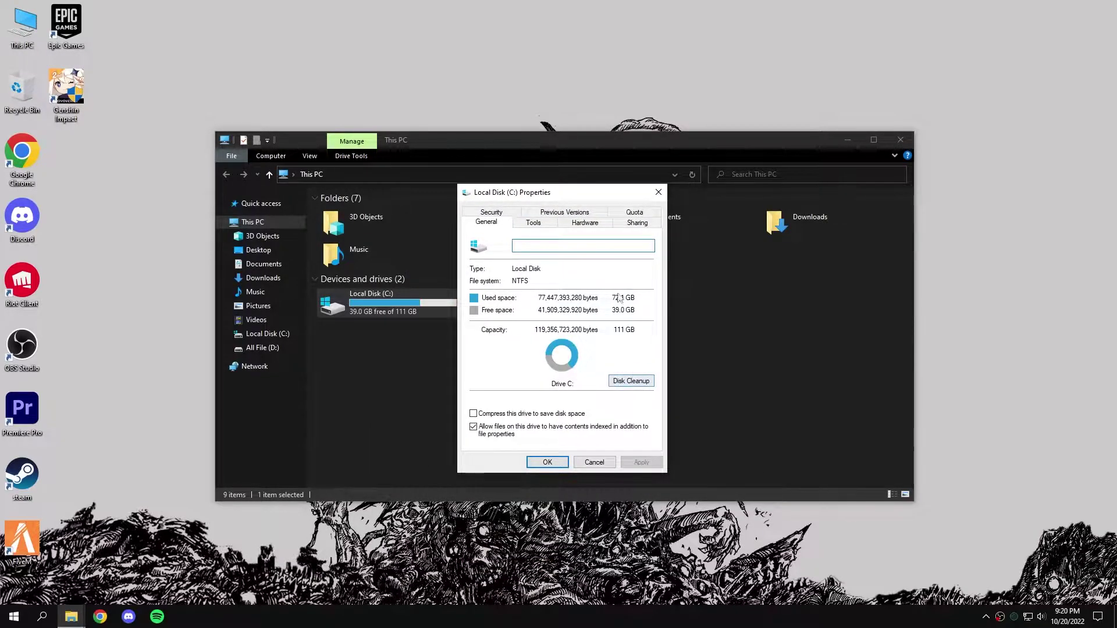
# Run the drive optimization on drive C: and on All File (D:).
pyautogui.click(533, 223)
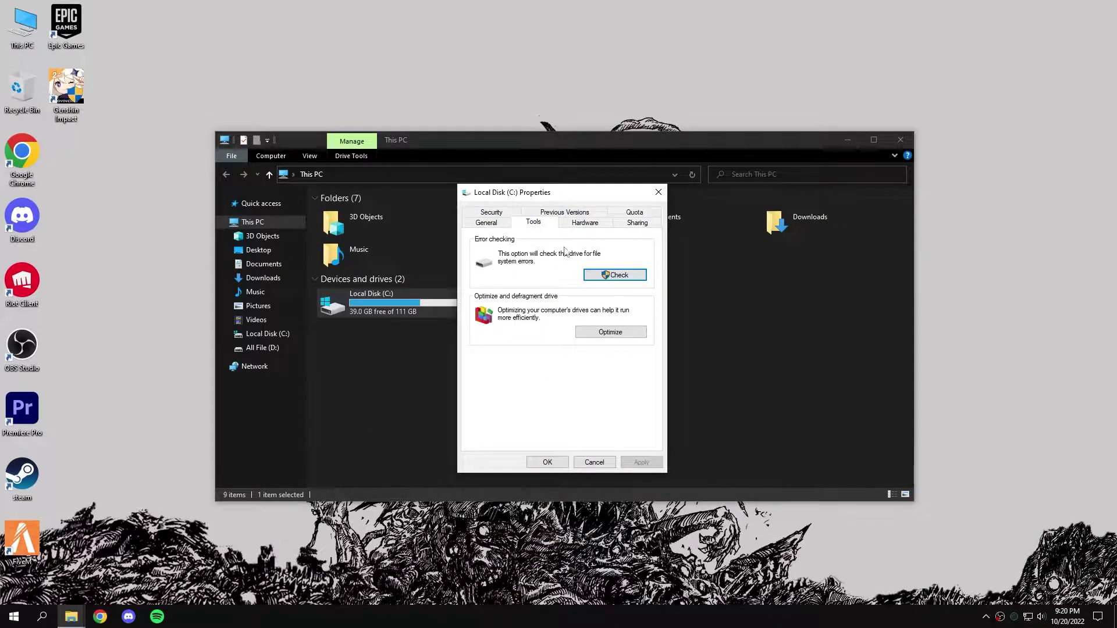
pyautogui.click(600, 336)
pyautogui.click(704, 338)
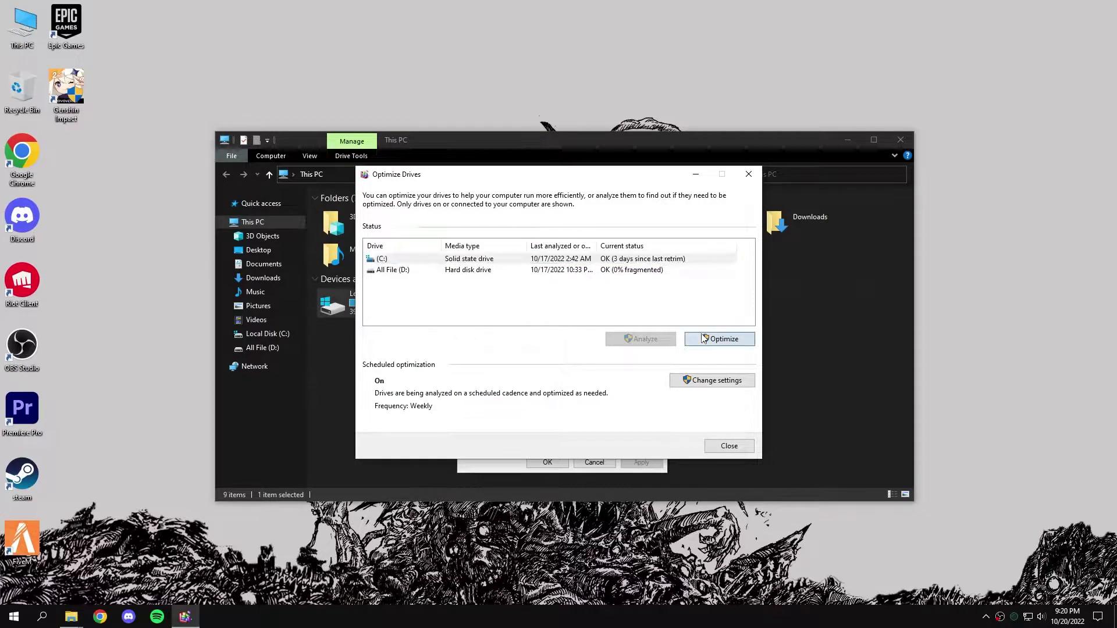
pyautogui.doubleClick(609, 270)
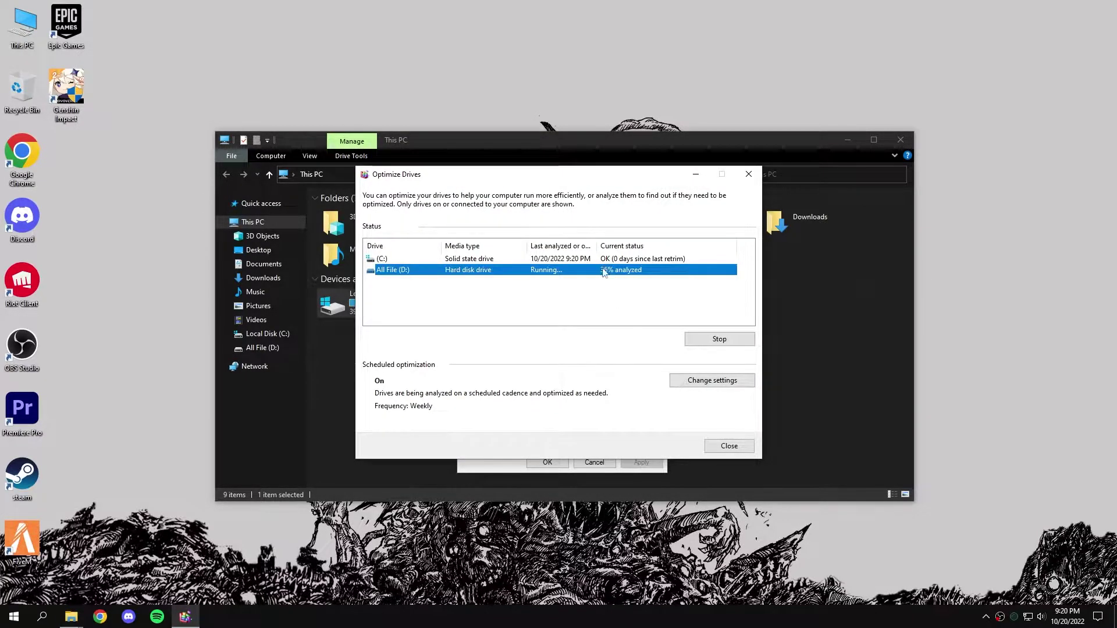
pyautogui.click(712, 343)
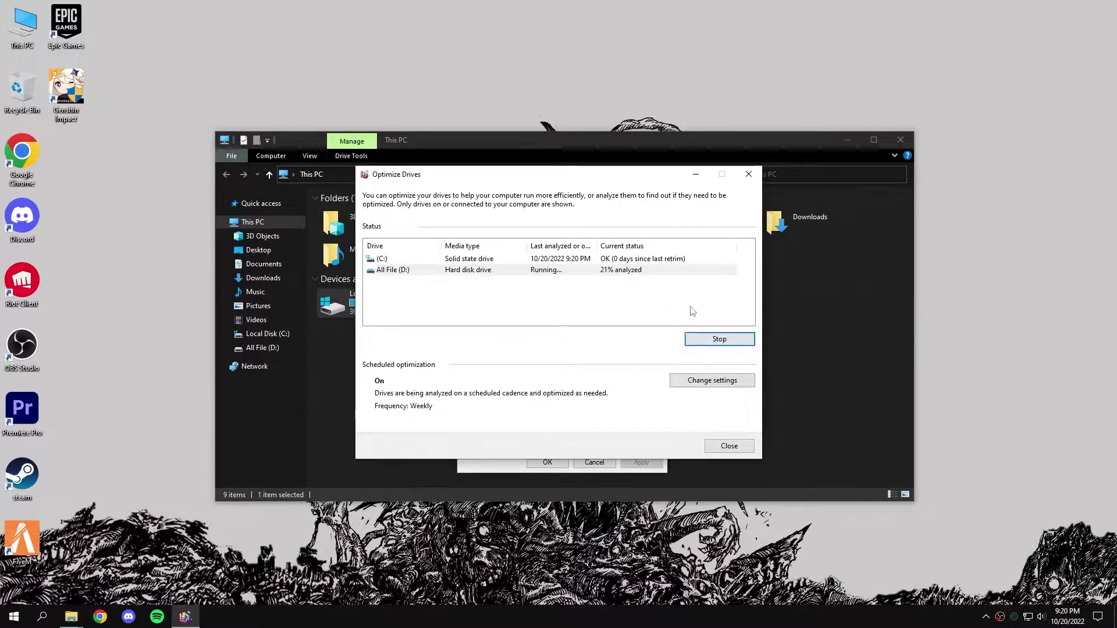
# Run Disk Cleanup on drive C: from its properties and confirm deleting the selected files.
pyautogui.click(507, 468)
pyautogui.moveTo(544, 198); pyautogui.dragTo(562, 181)
pyautogui.click(507, 208)
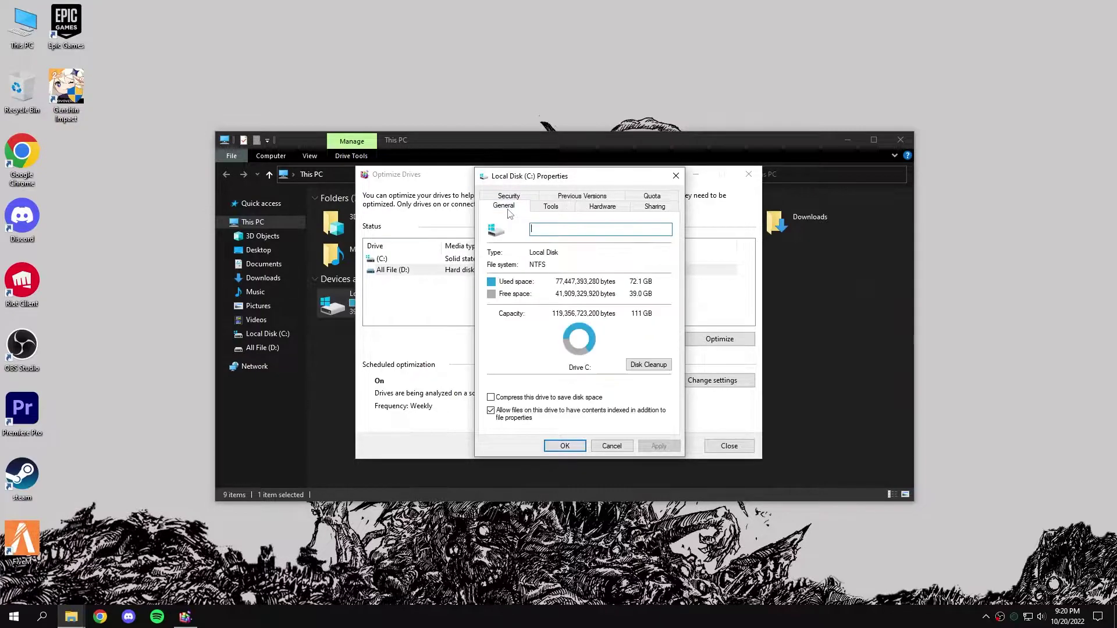
pyautogui.click(650, 365)
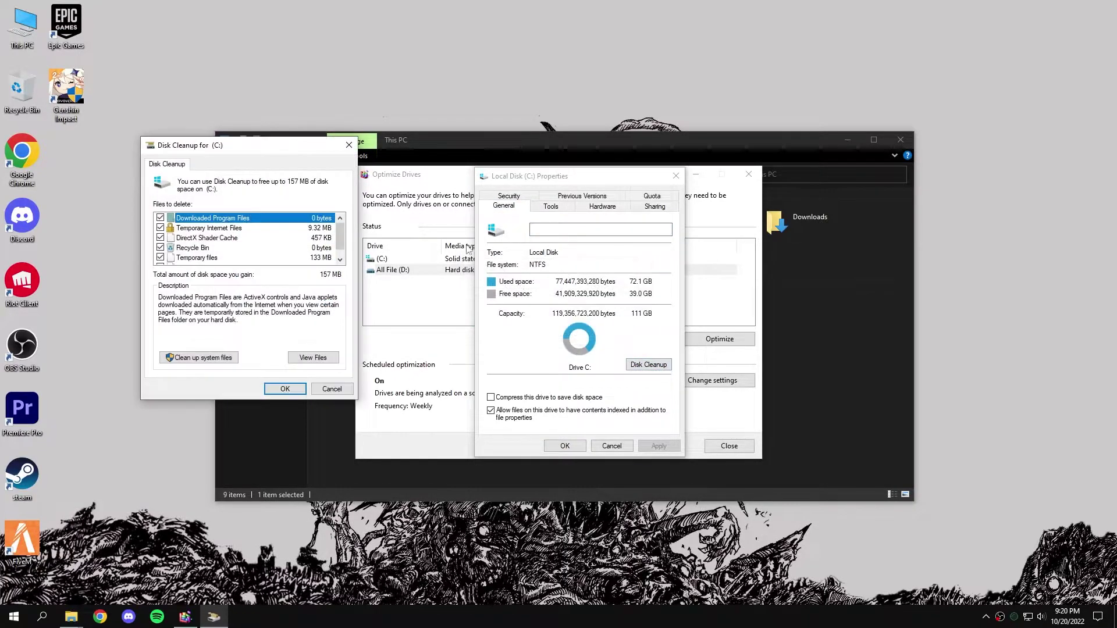
pyautogui.moveTo(302, 157); pyautogui.dragTo(619, 200)
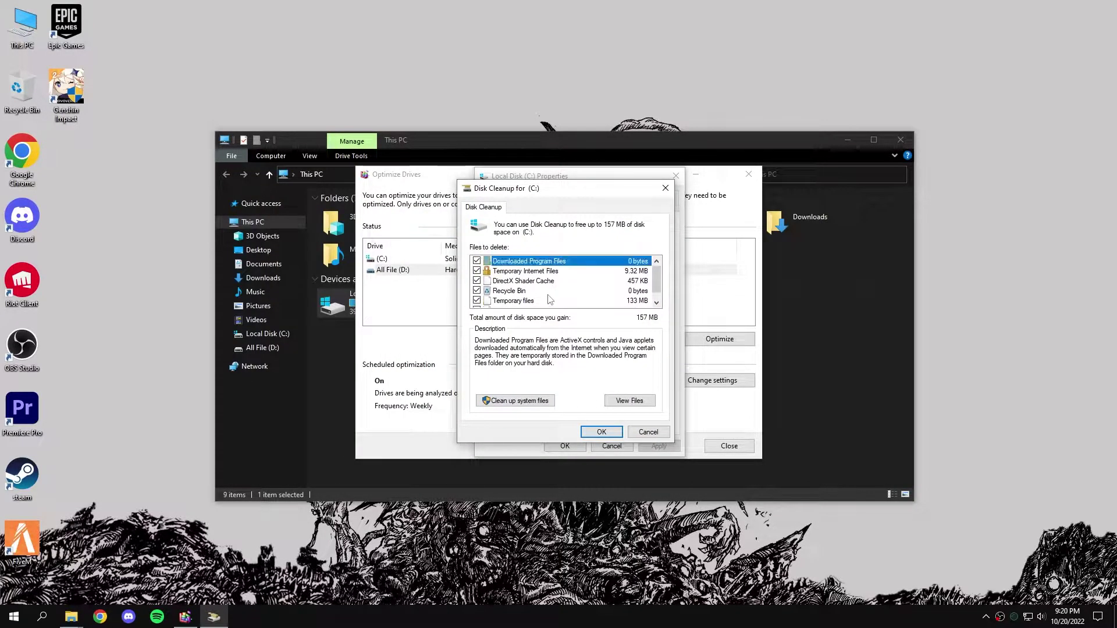
pyautogui.click(600, 433)
pyautogui.click(585, 312)
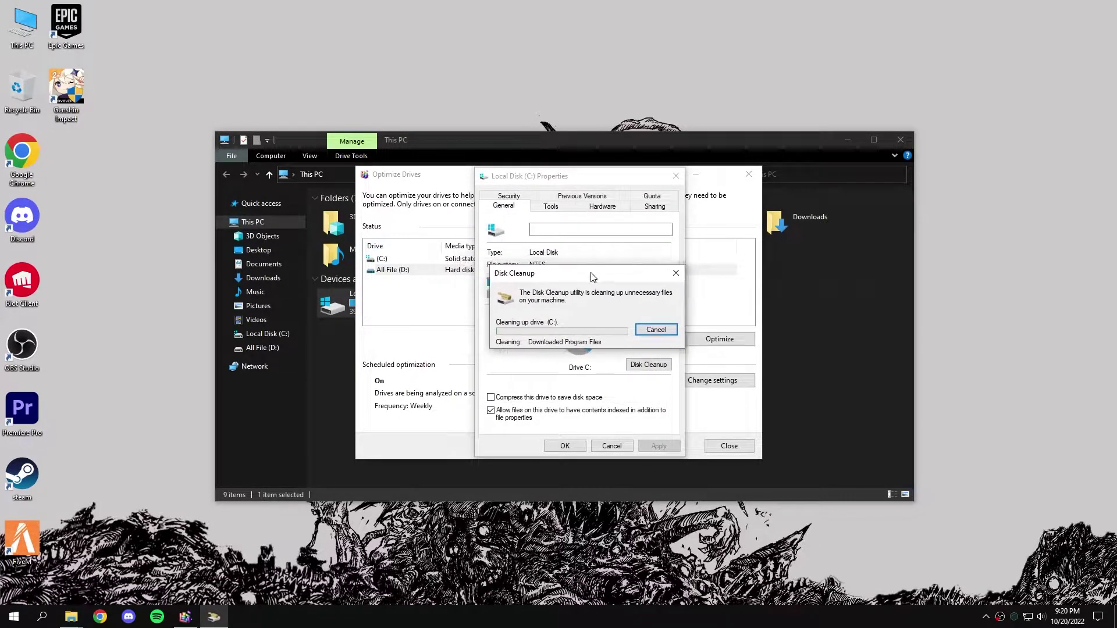
# Close the This PC, Local Disk (C:) Properties and Optimize Drives windows.
pyautogui.click(695, 174)
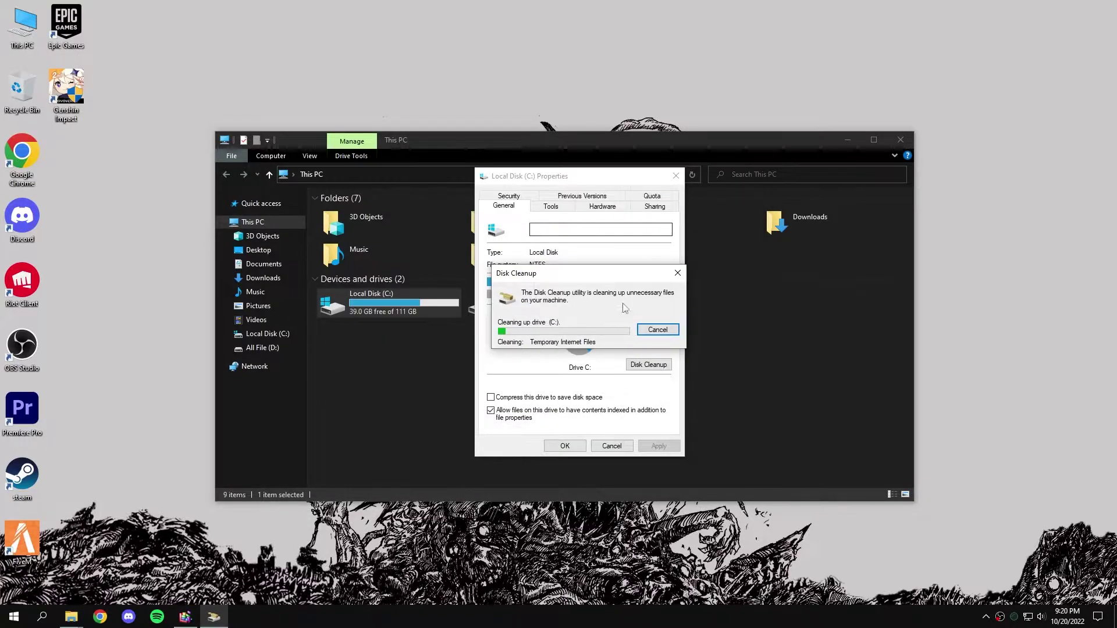
pyautogui.click(900, 139)
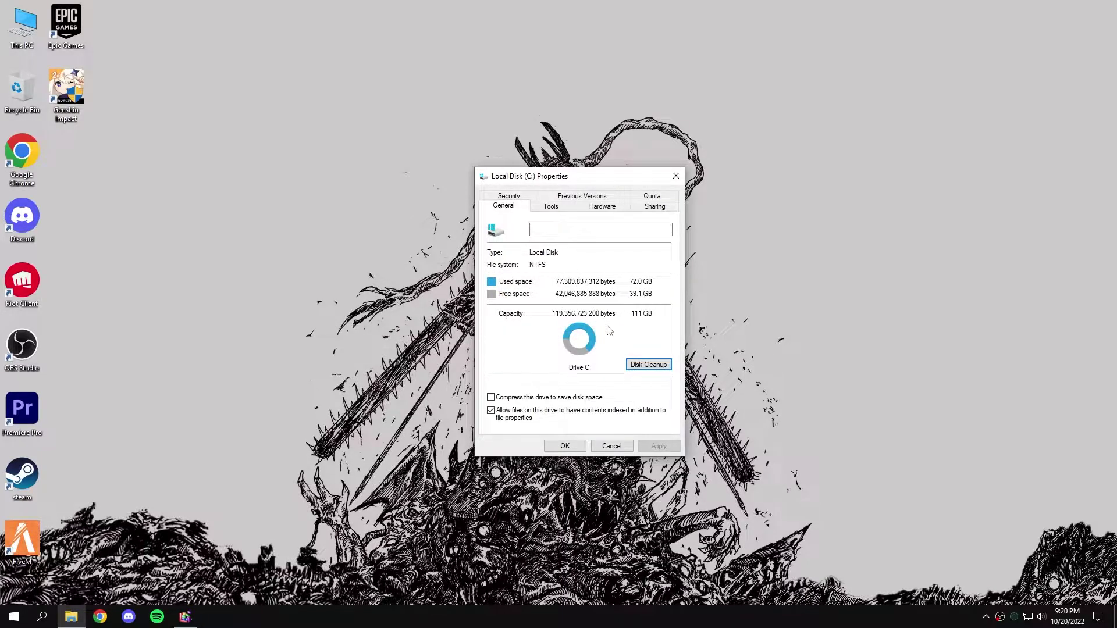
pyautogui.click(581, 448)
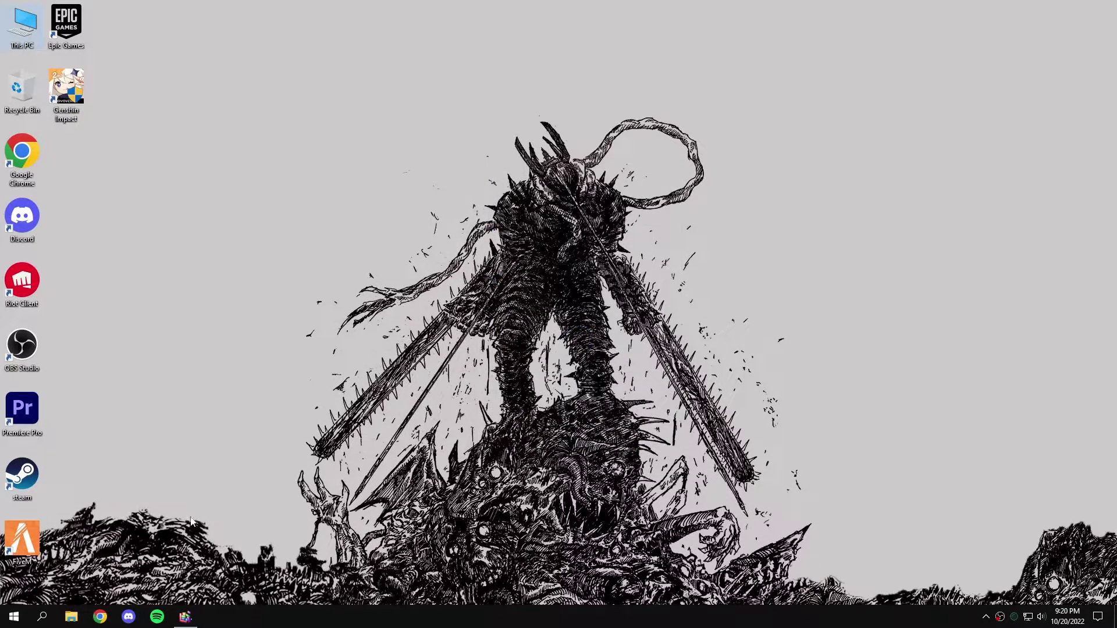
pyautogui.click(180, 615)
pyautogui.click(632, 285)
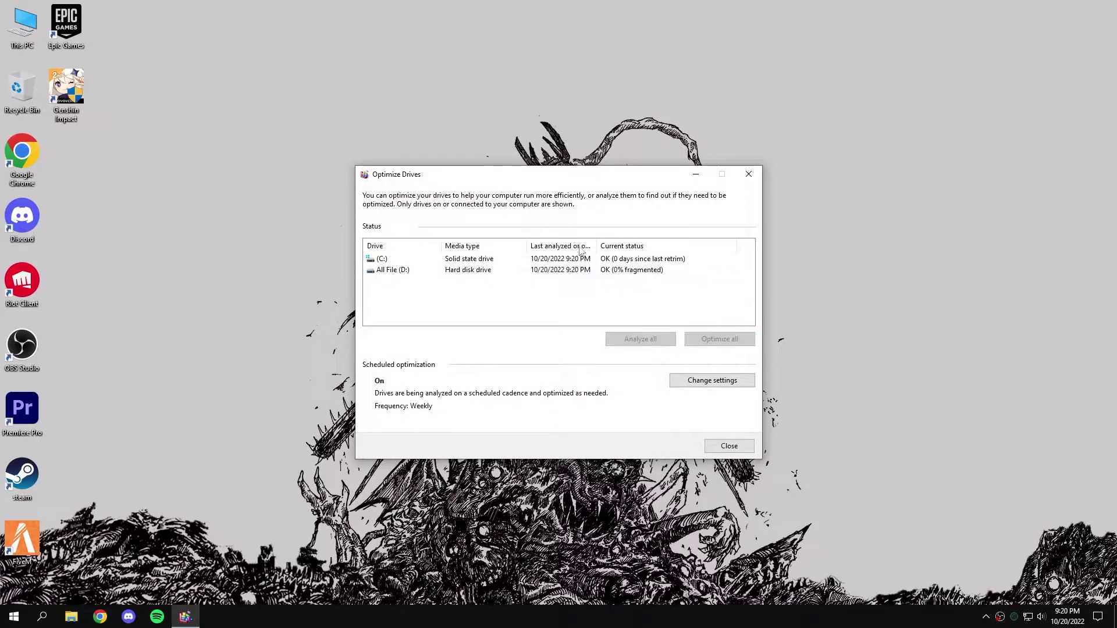
pyautogui.click(750, 177)
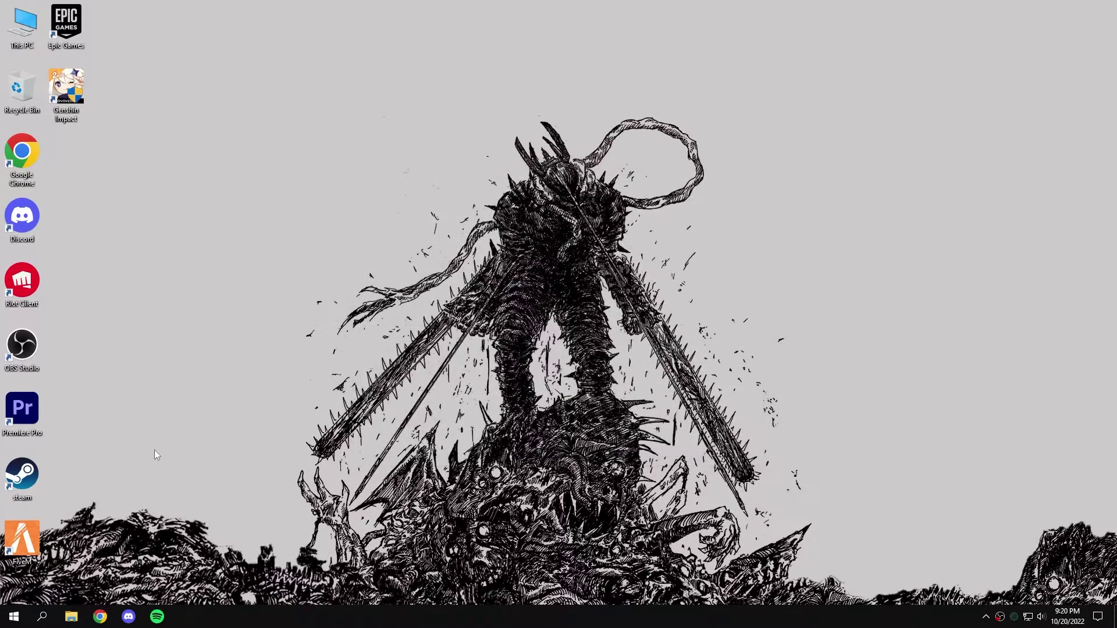
# Find the Game Mode settings through Windows search, make sure Game Mode is on, and close Settings.
pyautogui.click(42, 612)
pyautogui.write('game')
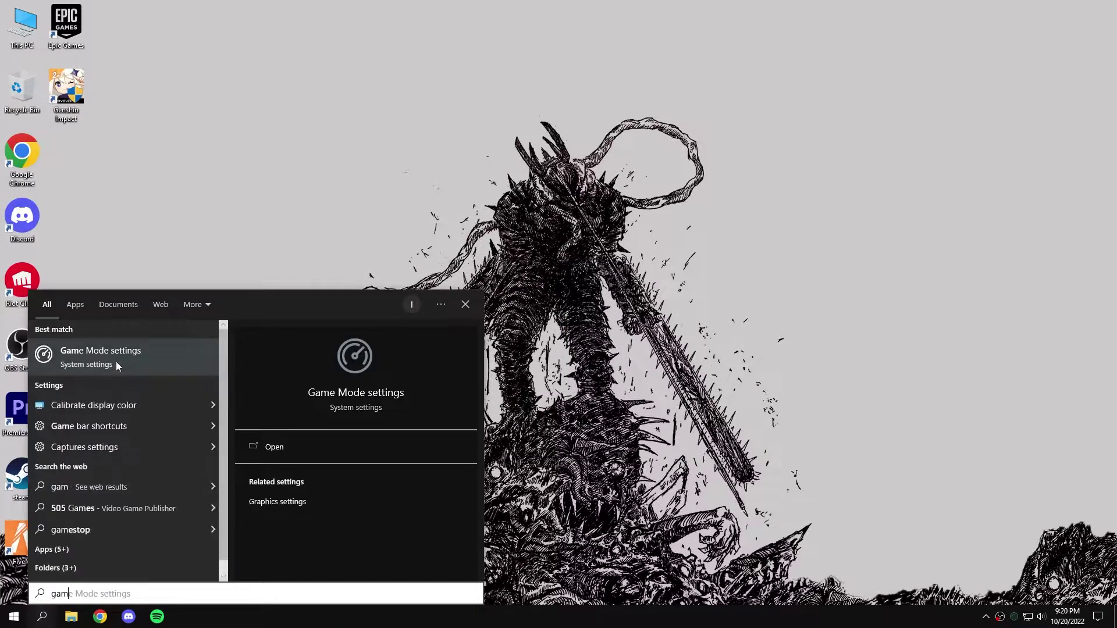
pyautogui.click(117, 361)
pyautogui.moveTo(535, 58); pyautogui.dragTo(457, 63)
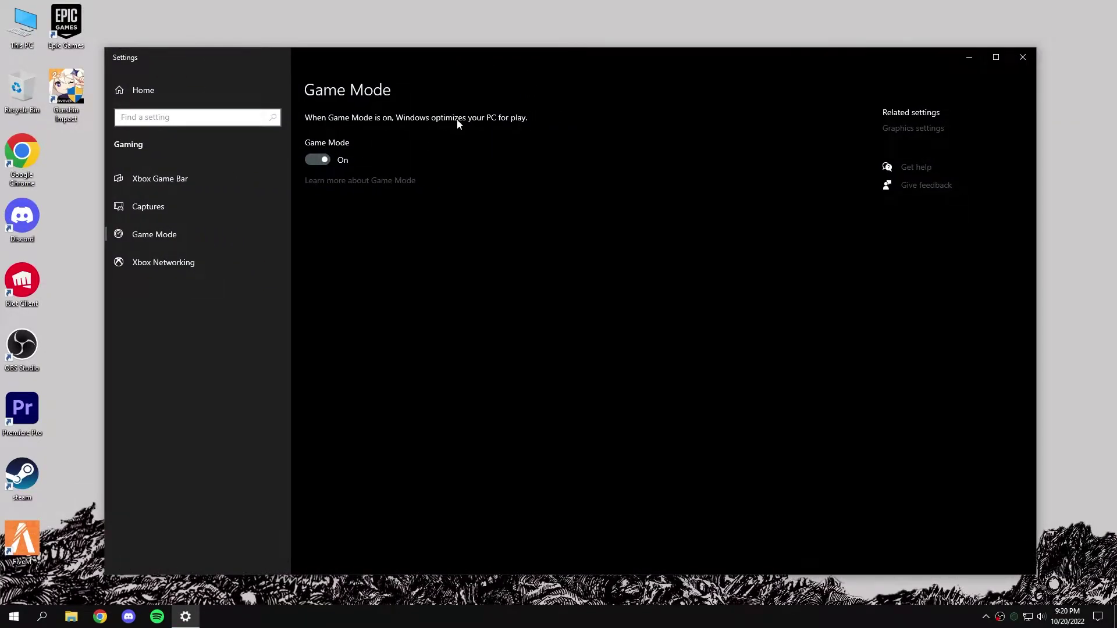
pyautogui.click(334, 162)
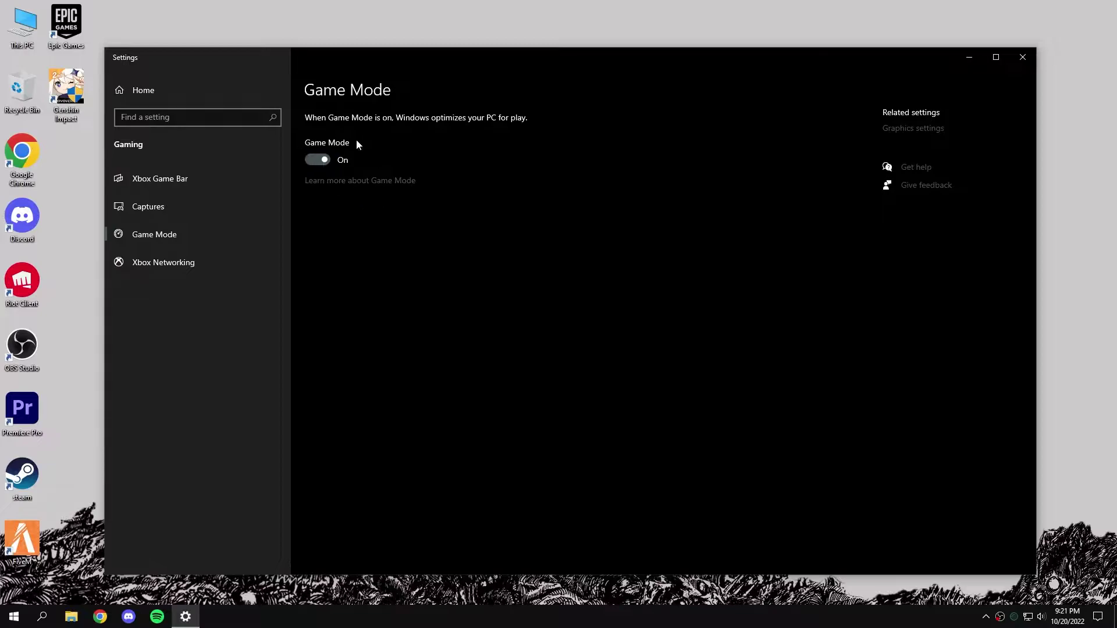
pyautogui.click(1029, 63)
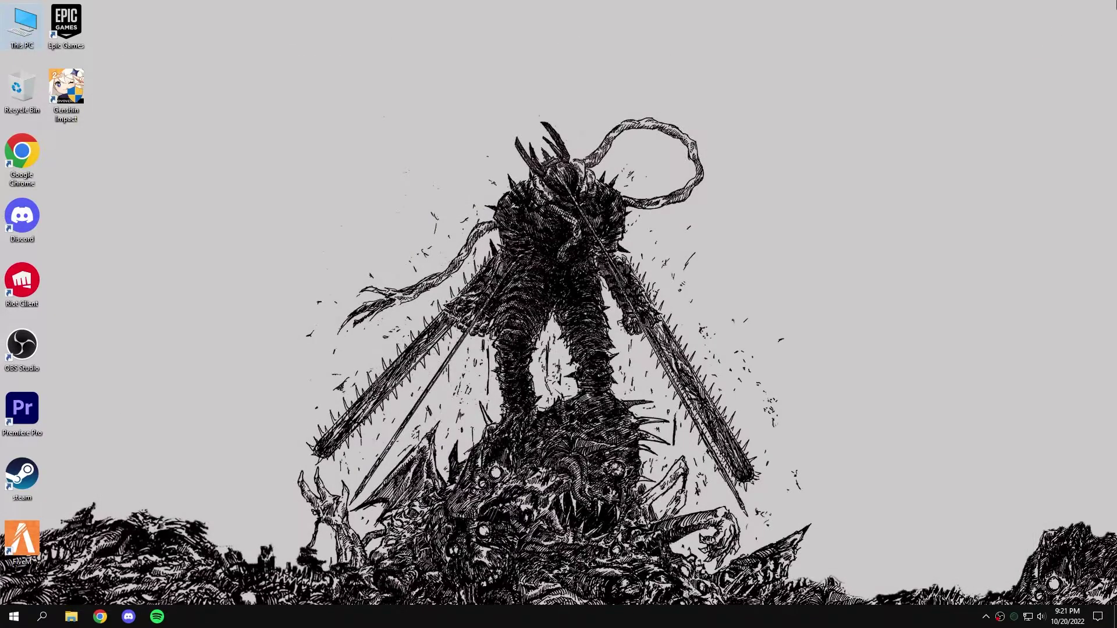
# Open Task Manager and show its list of startup apps.
pyautogui.rightClick(399, 609)
pyautogui.click(422, 560)
pyautogui.moveTo(425, 119); pyautogui.dragTo(412, 108)
pyautogui.click(399, 135)
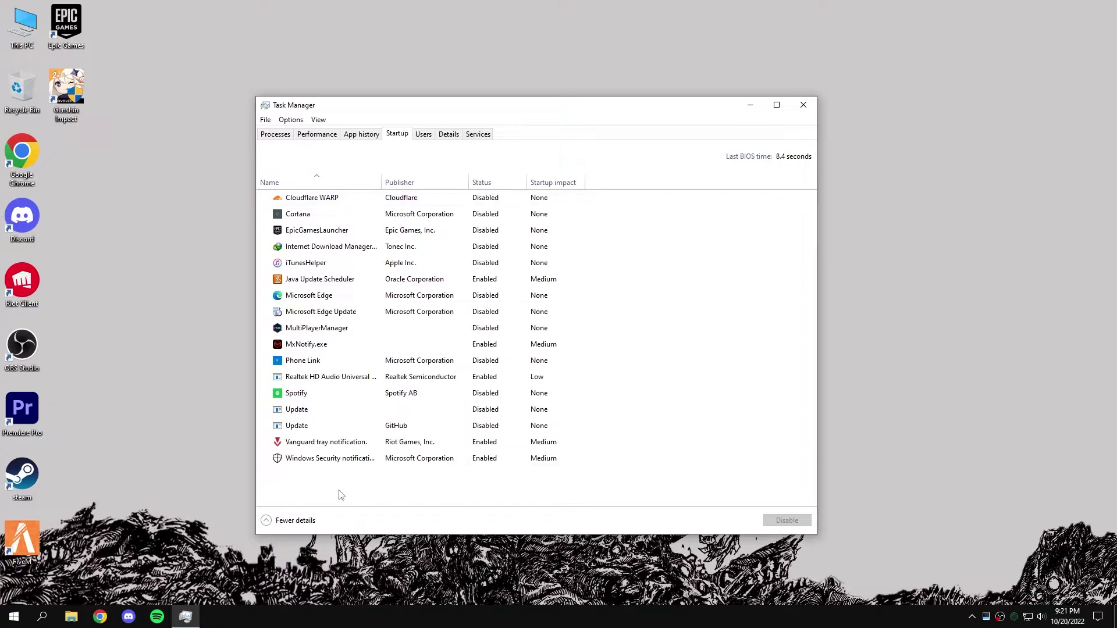
# Enable the iTunesHelper startup entry, disable it again, and close Task Manager.
pyautogui.rightClick(347, 266)
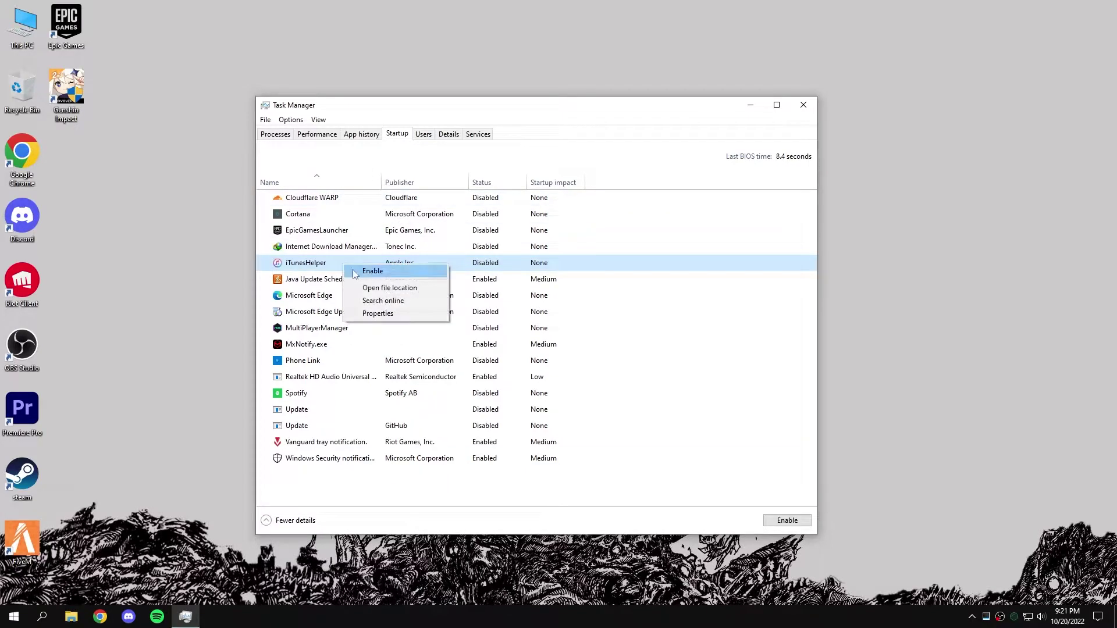
pyautogui.click(355, 274)
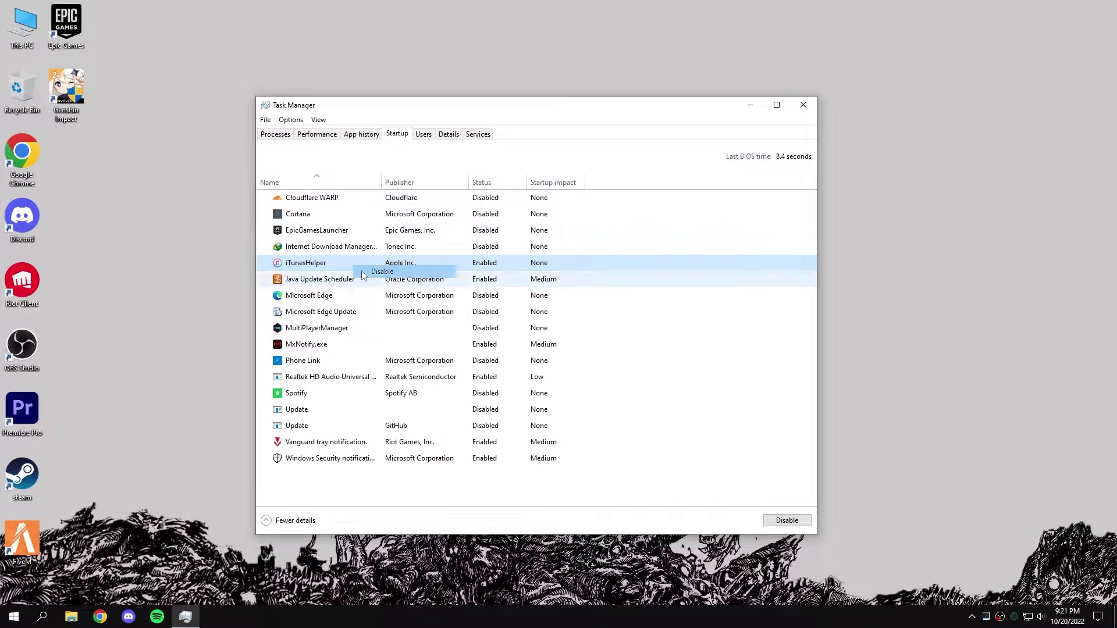
pyautogui.click(477, 314)
pyautogui.click(399, 138)
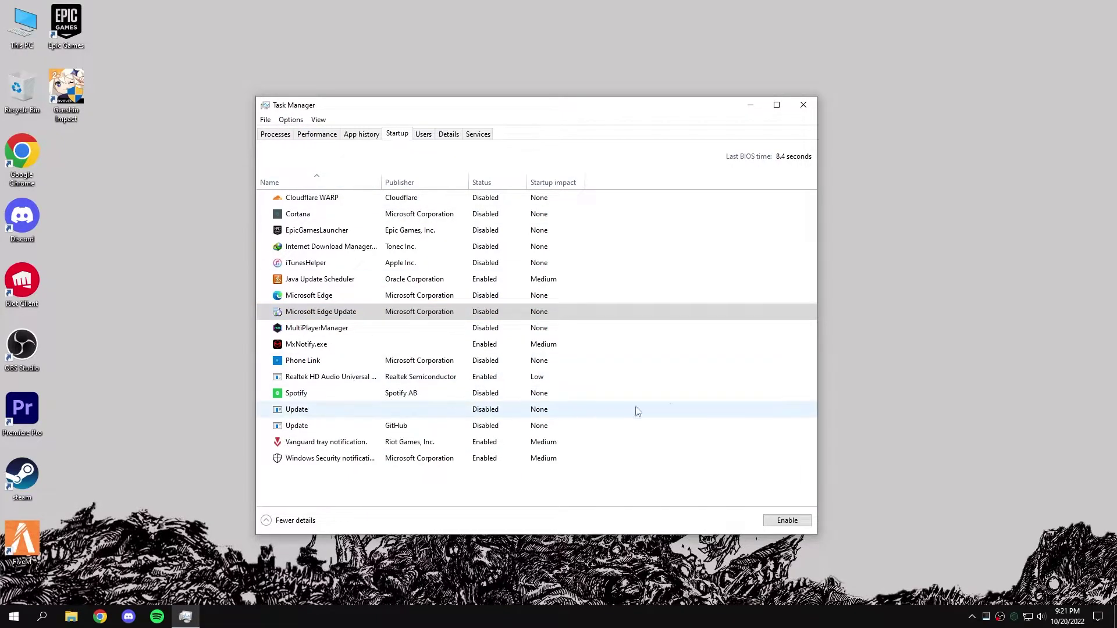
pyautogui.click(802, 106)
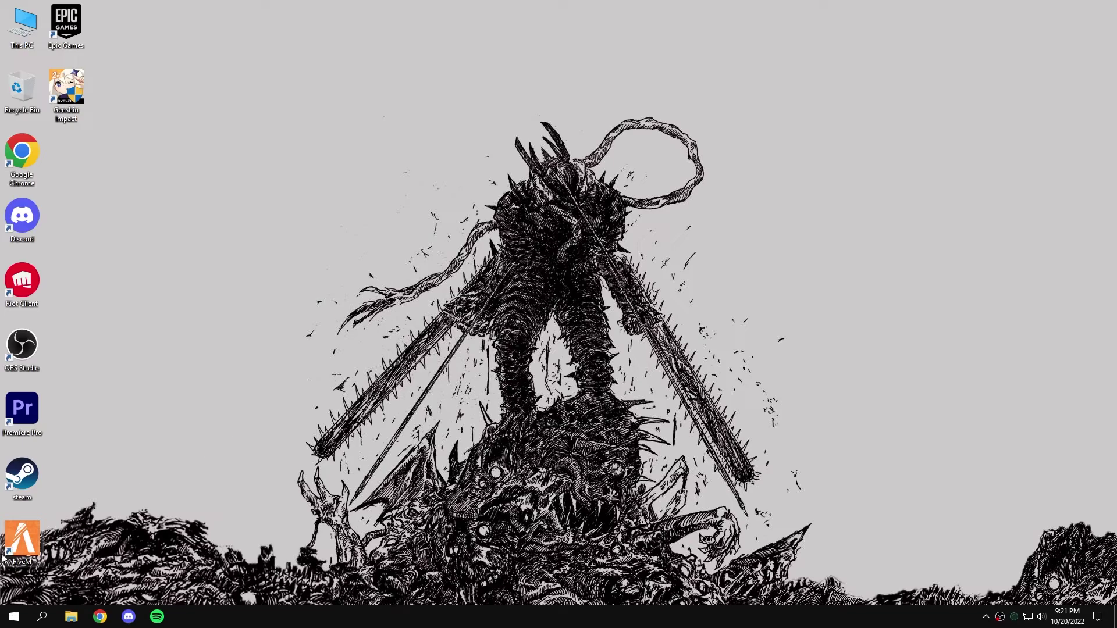
# Open the Notifications & actions system settings and turn on notifications from apps and other senders.
pyautogui.click(14, 617)
pyautogui.click(13, 568)
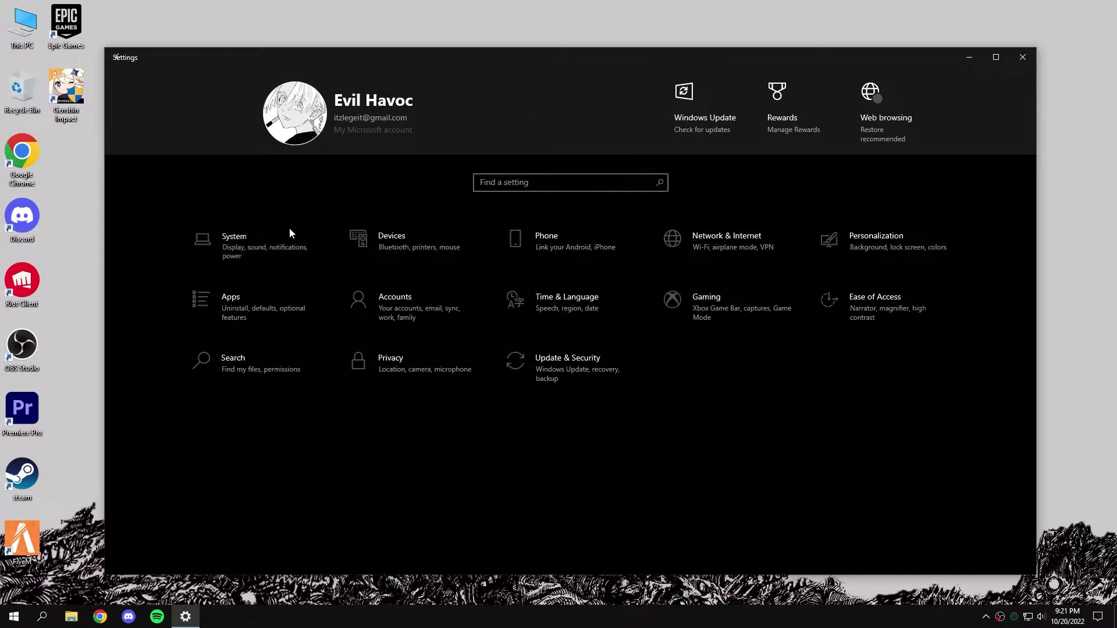
pyautogui.click(277, 231)
pyautogui.click(218, 237)
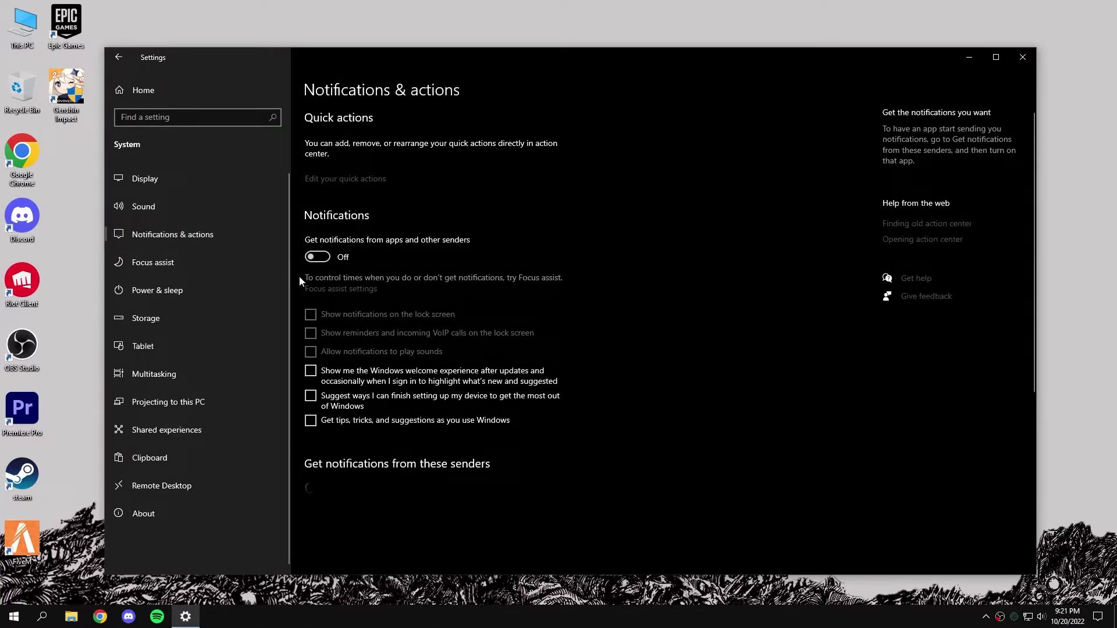
pyautogui.click(318, 257)
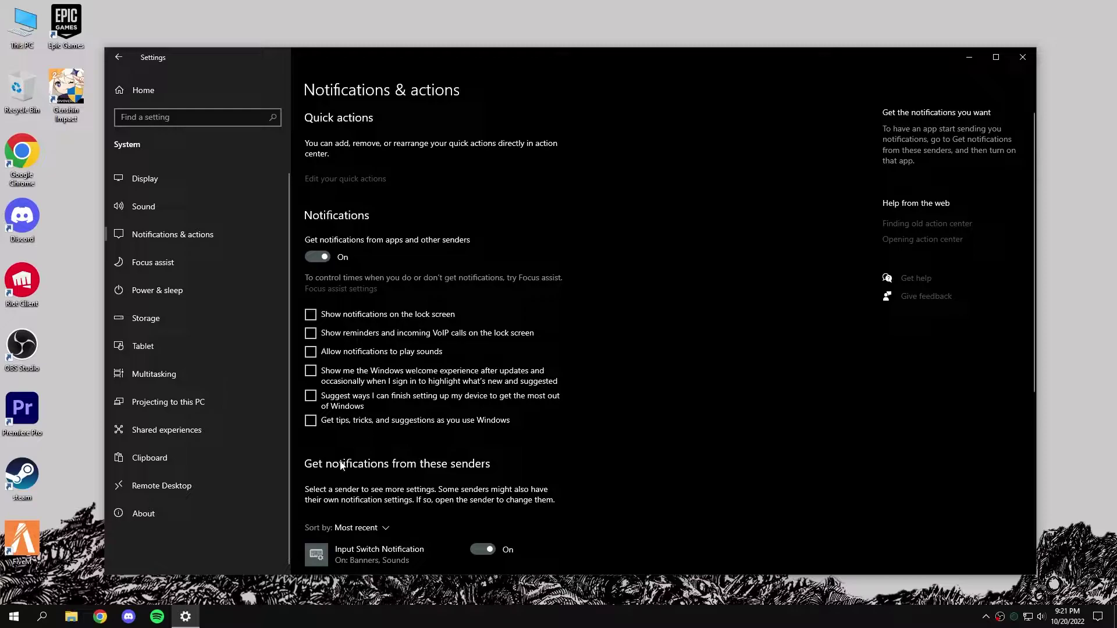
# Turn off notifications from apps and other senders, and open the Privacy settings.
pyautogui.click(318, 257)
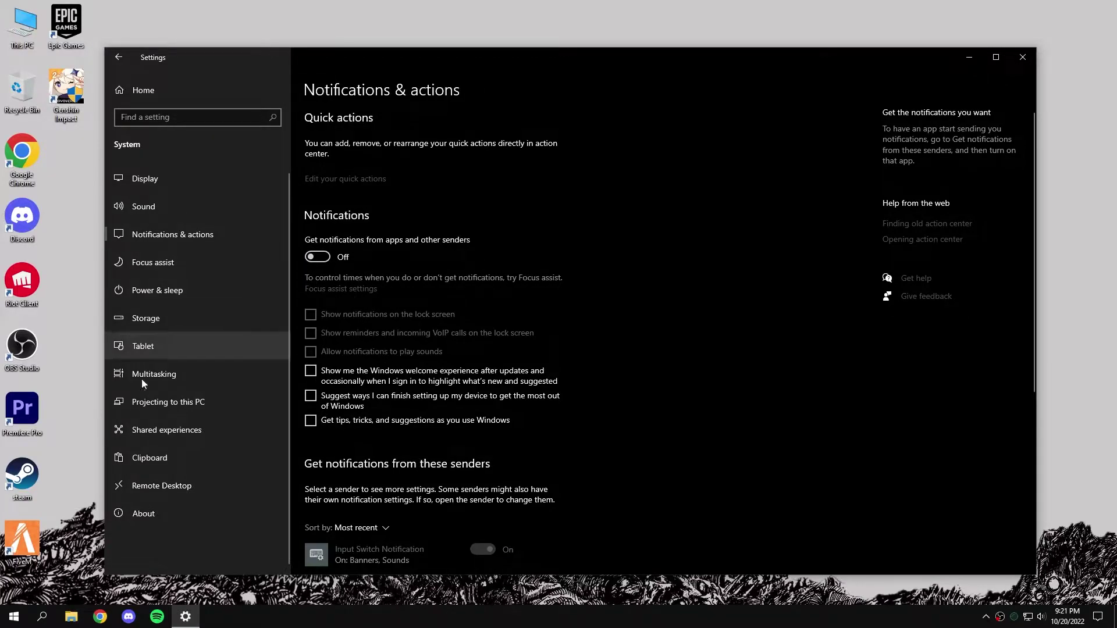
pyautogui.click(178, 91)
pyautogui.click(388, 371)
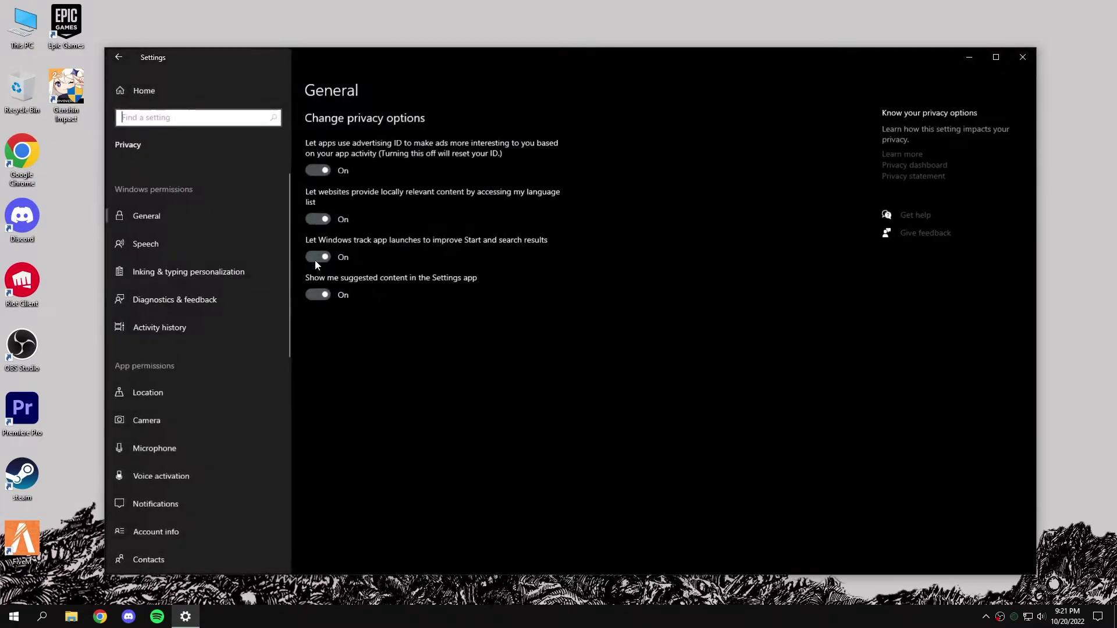
# Review the Speech, Inking & typing personalization, Camera and Location pages of the privacy settings.
pyautogui.click(195, 255)
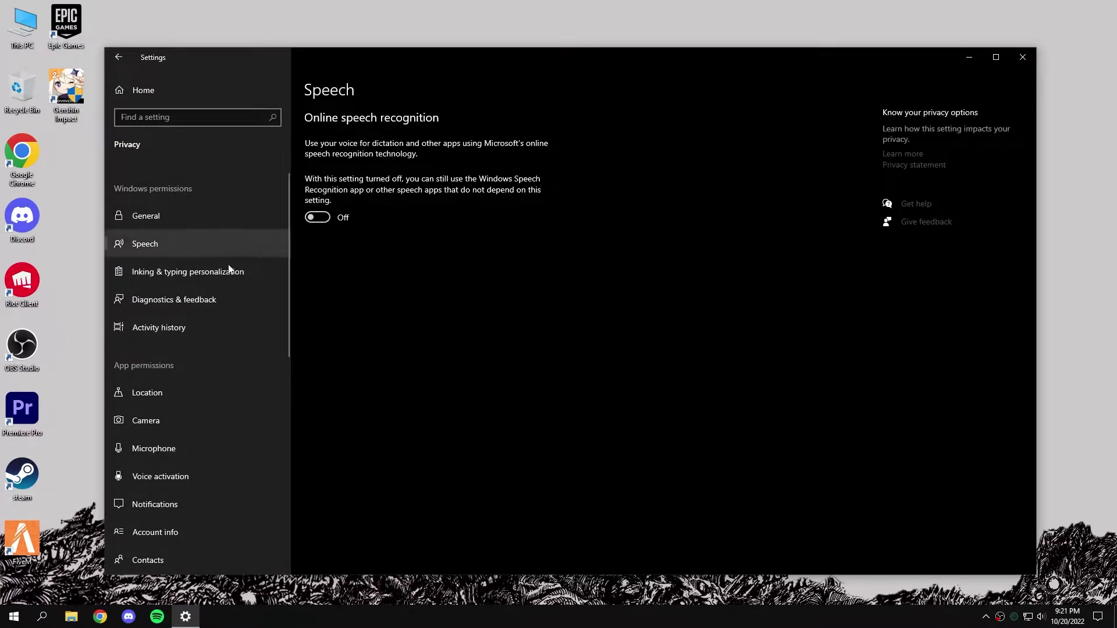
pyautogui.click(194, 274)
pyautogui.click(171, 423)
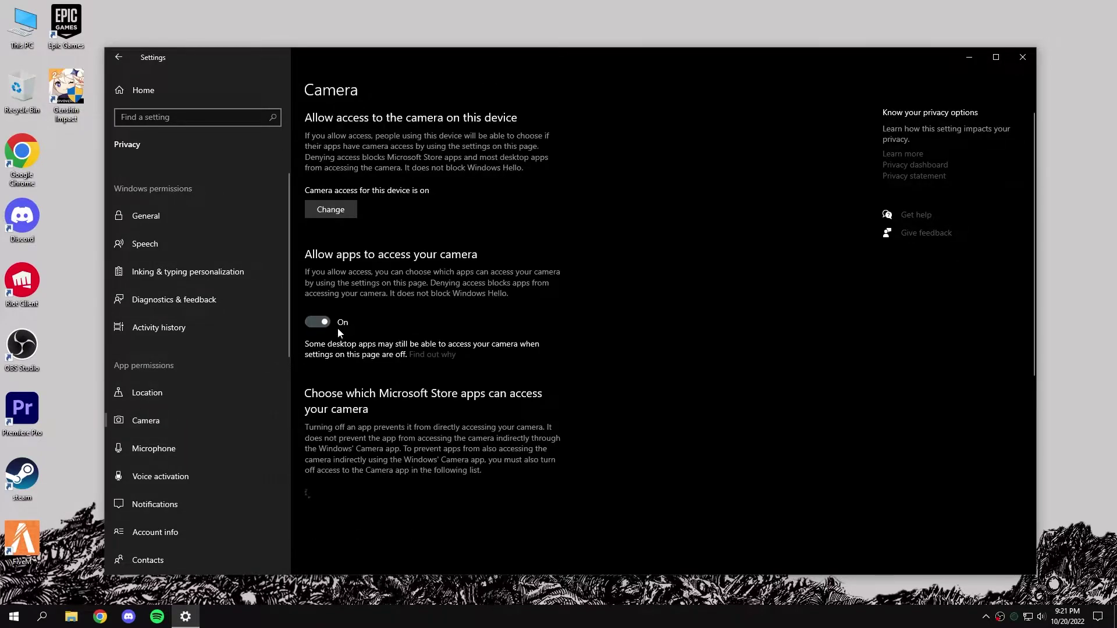
pyautogui.click(179, 392)
# Open the Phone calls privacy page and turn off phone call access for this device.
pyautogui.scroll(-3, 179, 392)
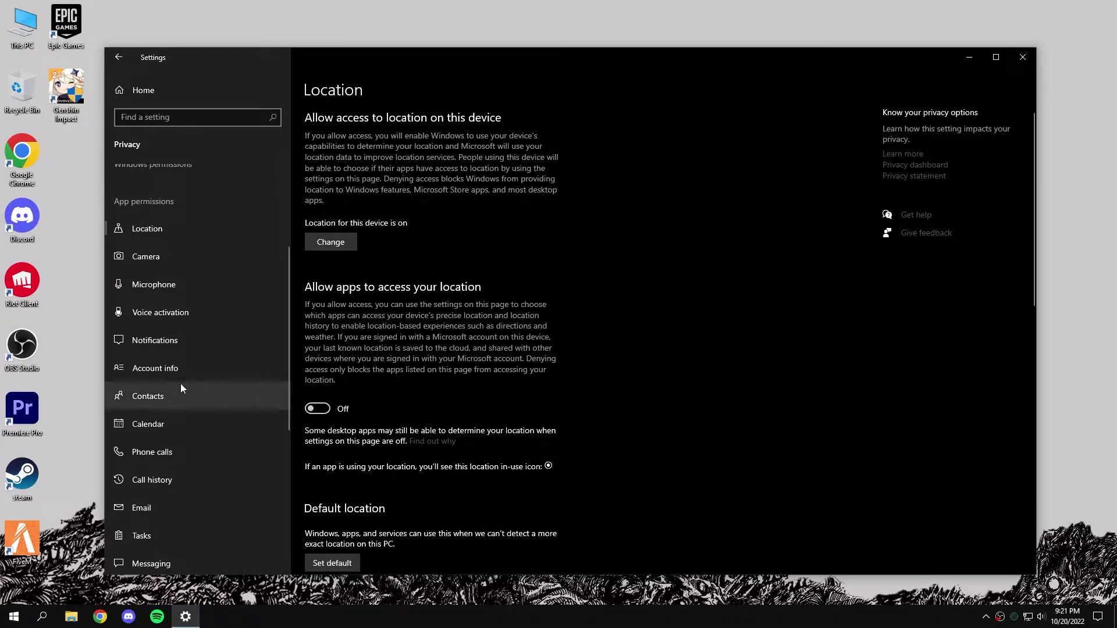
pyautogui.scroll(-2, 180, 384)
pyautogui.click(172, 366)
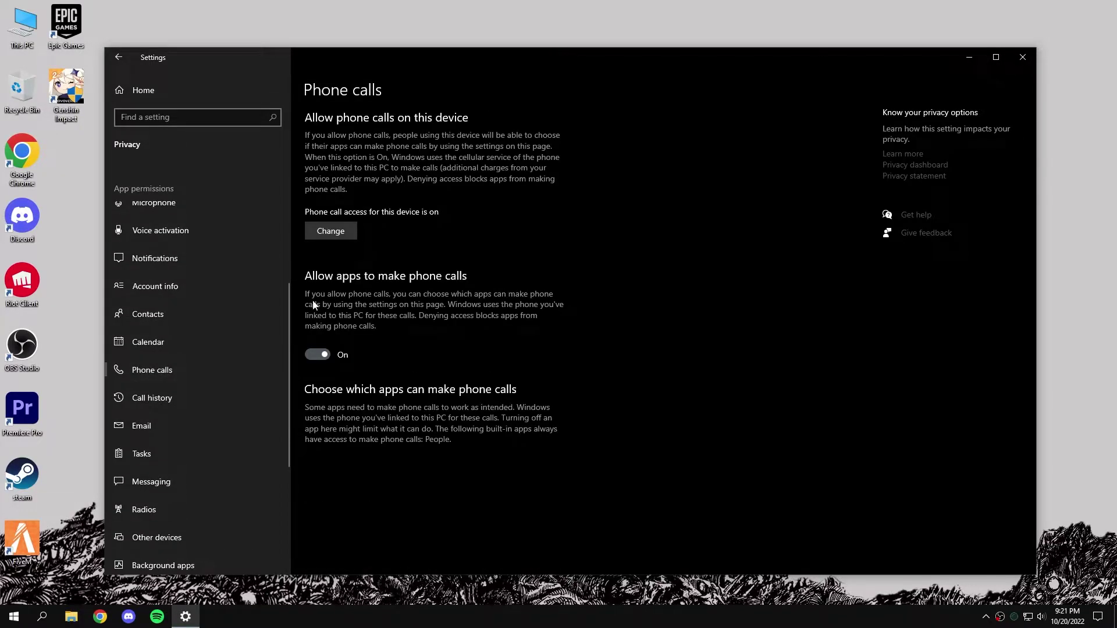
pyautogui.click(331, 231)
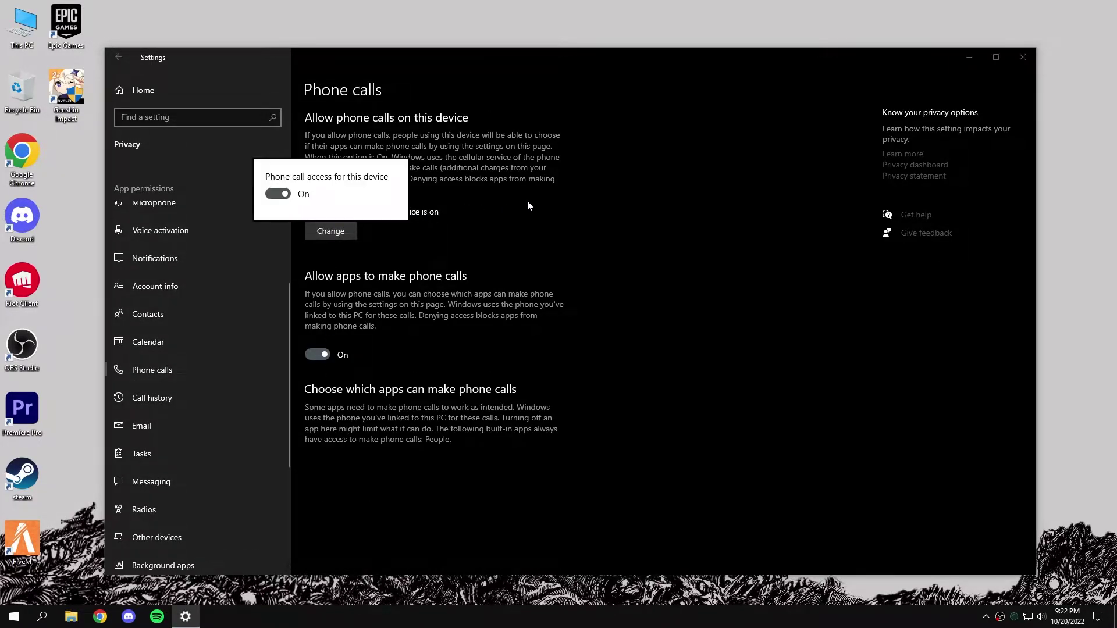
pyautogui.click(365, 322)
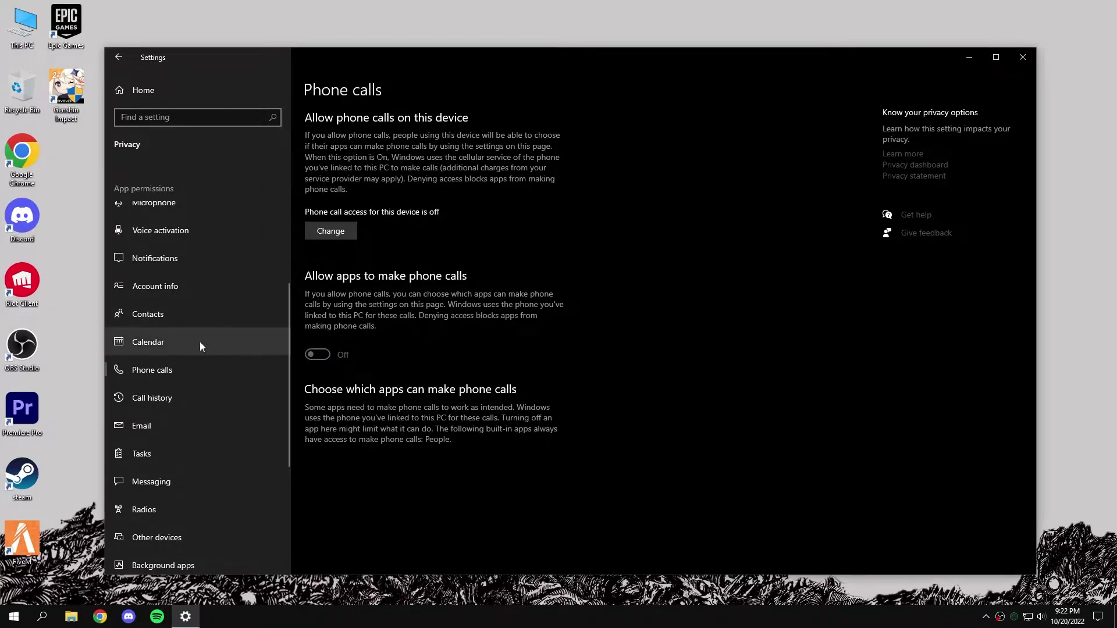
# Open the Background apps privacy page and stop all apps from running in the background.
pyautogui.scroll(-2, 190, 401)
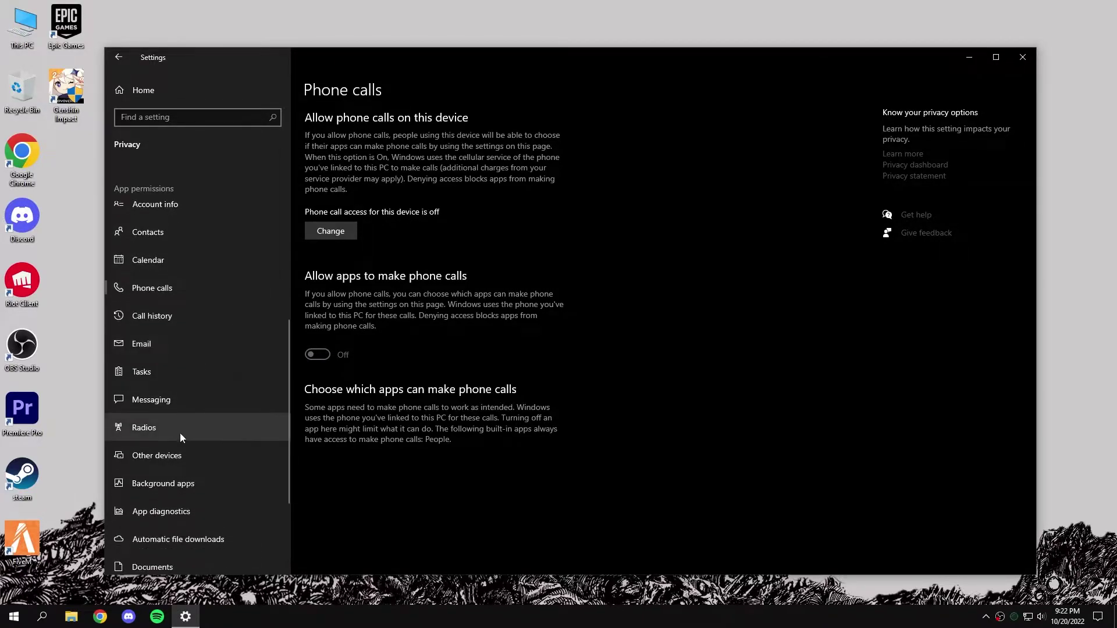
pyautogui.click(183, 499)
pyautogui.click(183, 491)
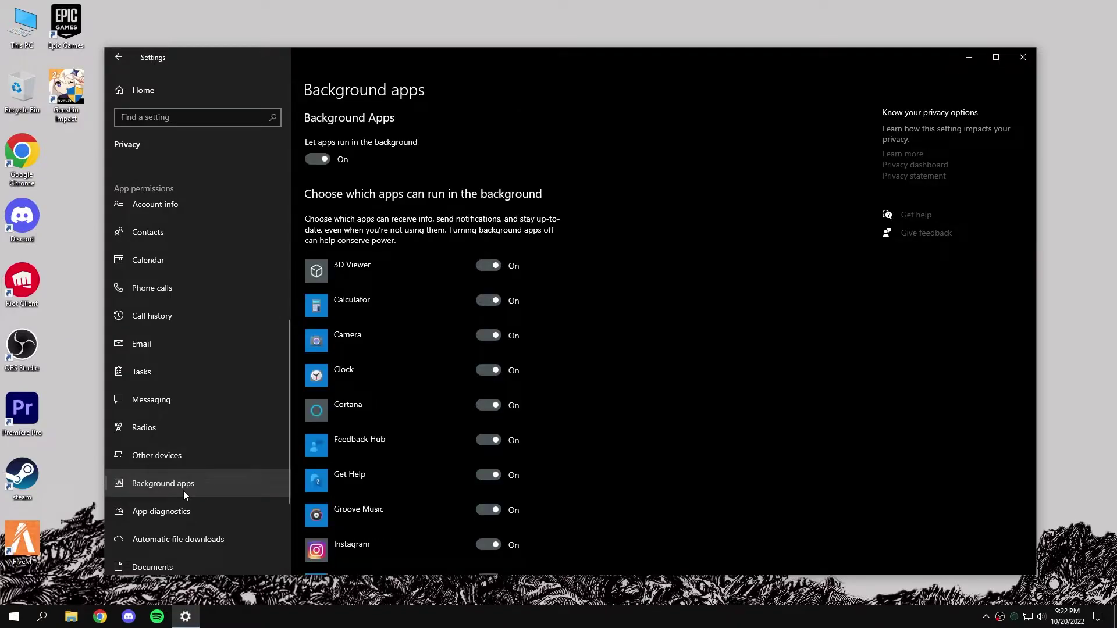
pyautogui.scroll(-2, 193, 442)
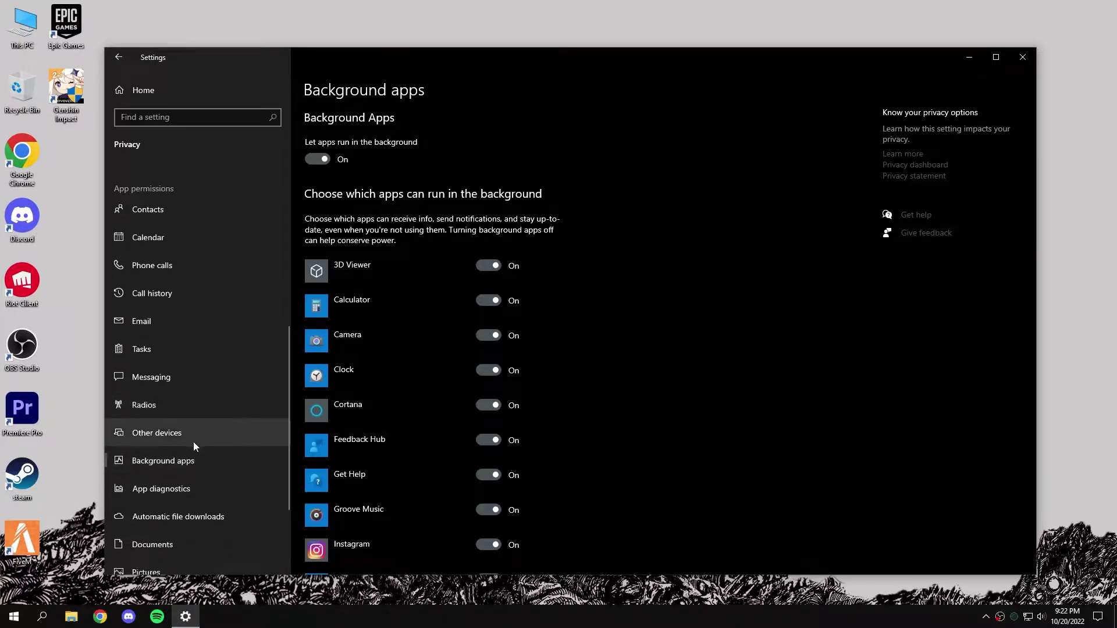
pyautogui.click(324, 160)
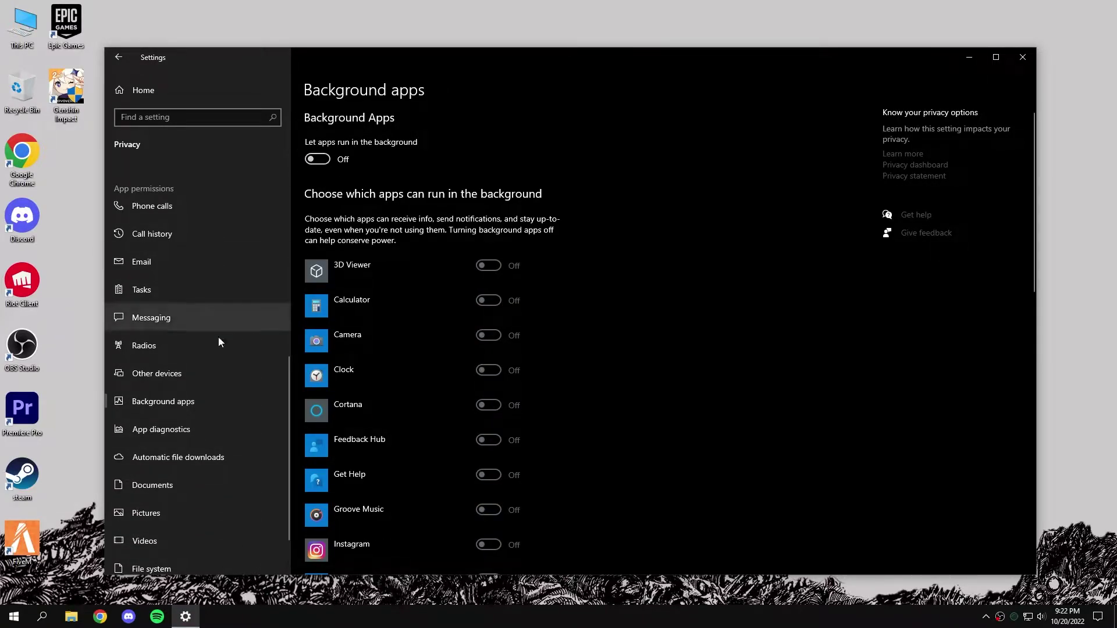
pyautogui.scroll(-1, 215, 338)
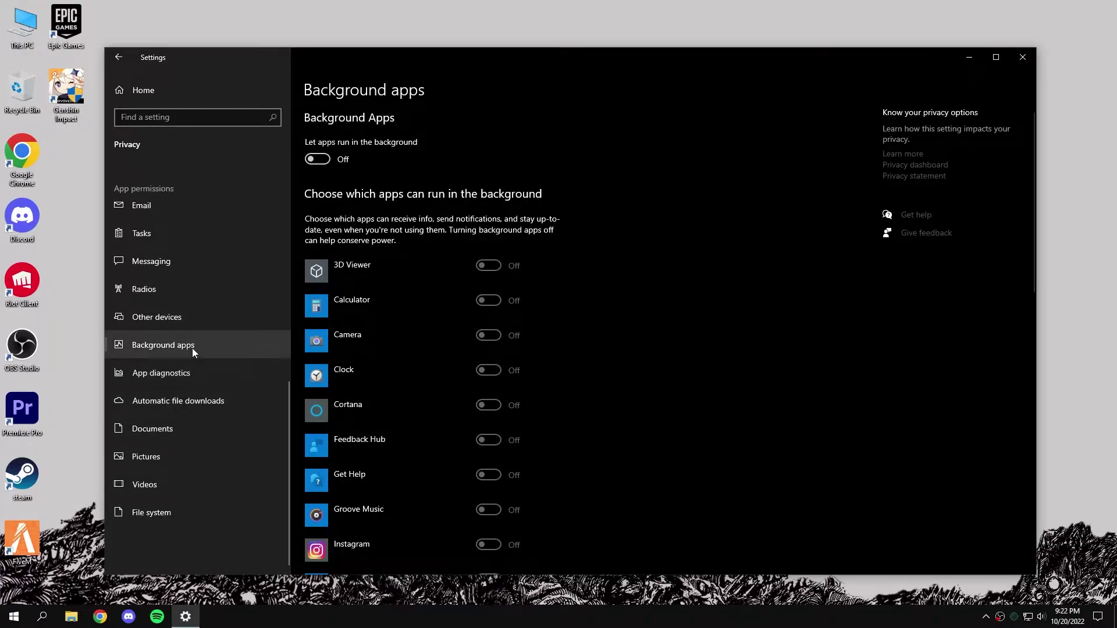
# Make sure user notification access for this device is off on the Notifications privacy page, and close Settings.
pyautogui.scroll(7, 192, 348)
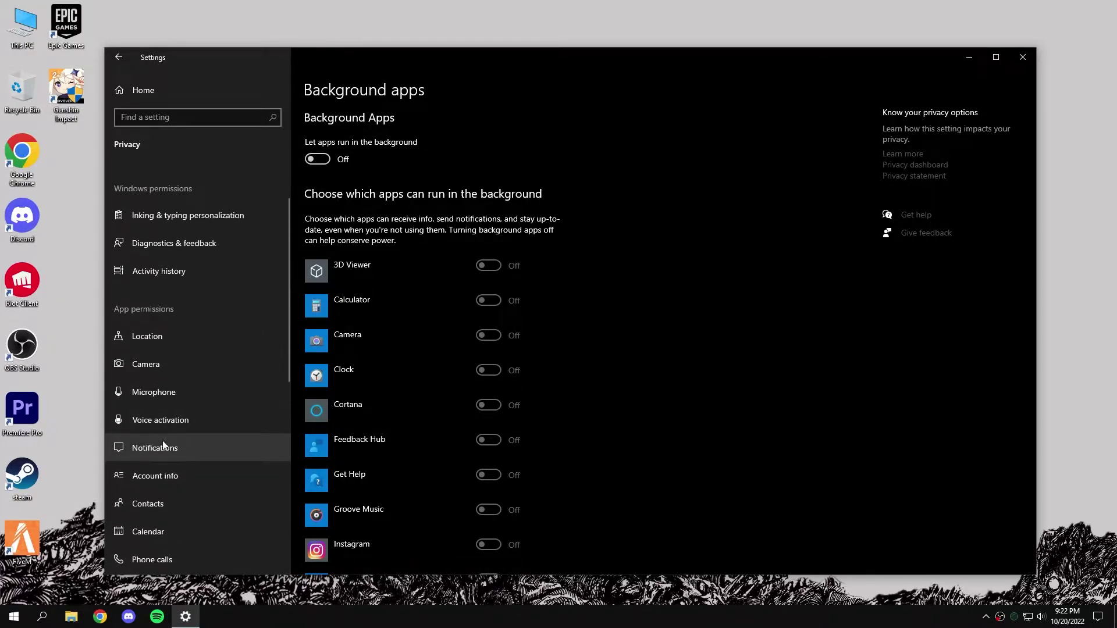
pyautogui.click(173, 449)
pyautogui.click(323, 200)
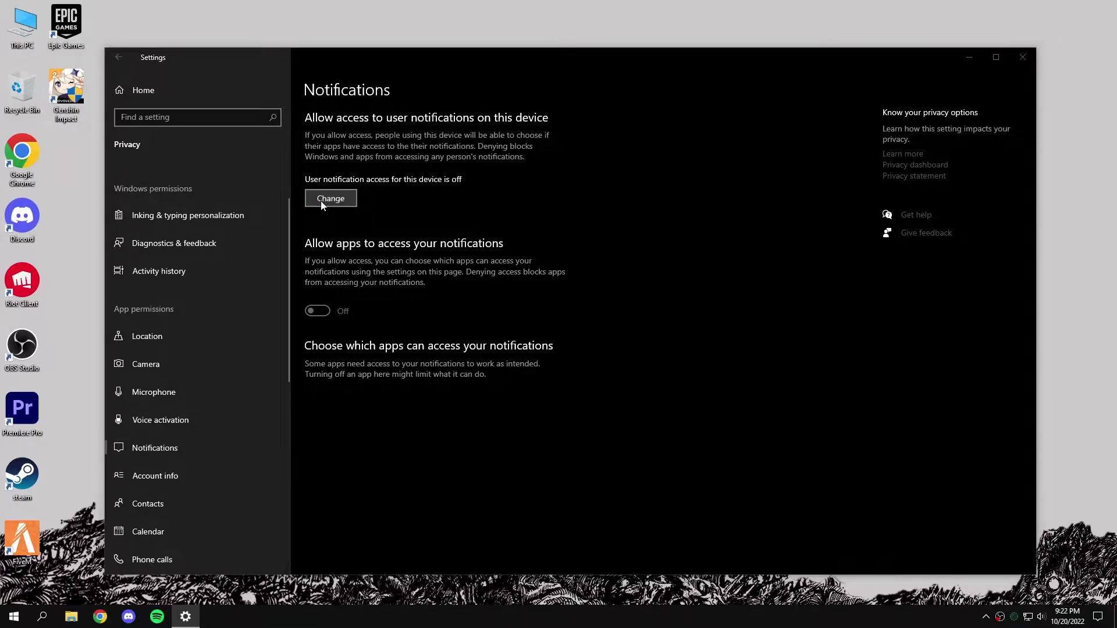
pyautogui.click(425, 244)
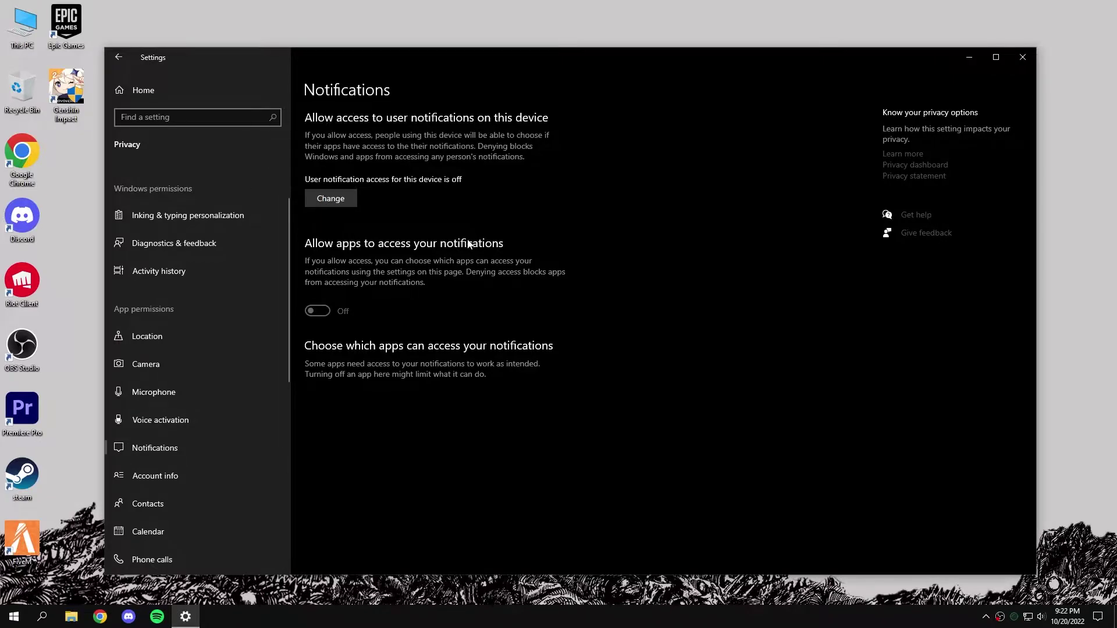
pyautogui.click(1022, 57)
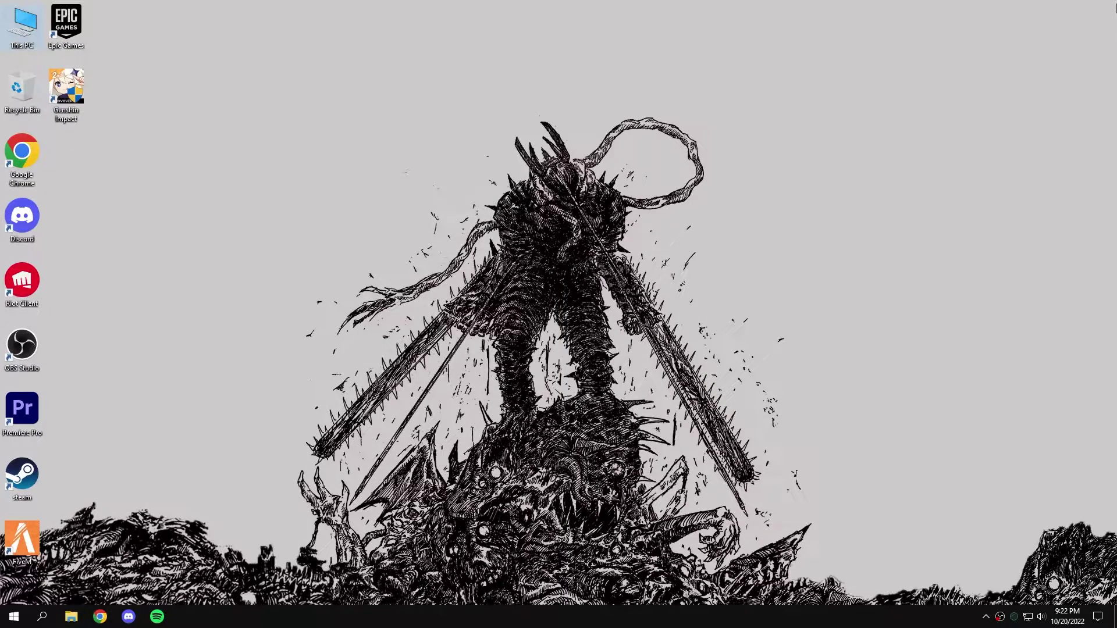
# Extract Fps Boost Pack.rar into its own folder on the desktop, and move the archive to a free spot.
pyautogui.moveTo(1083, 26); pyautogui.dragTo(550, 230)
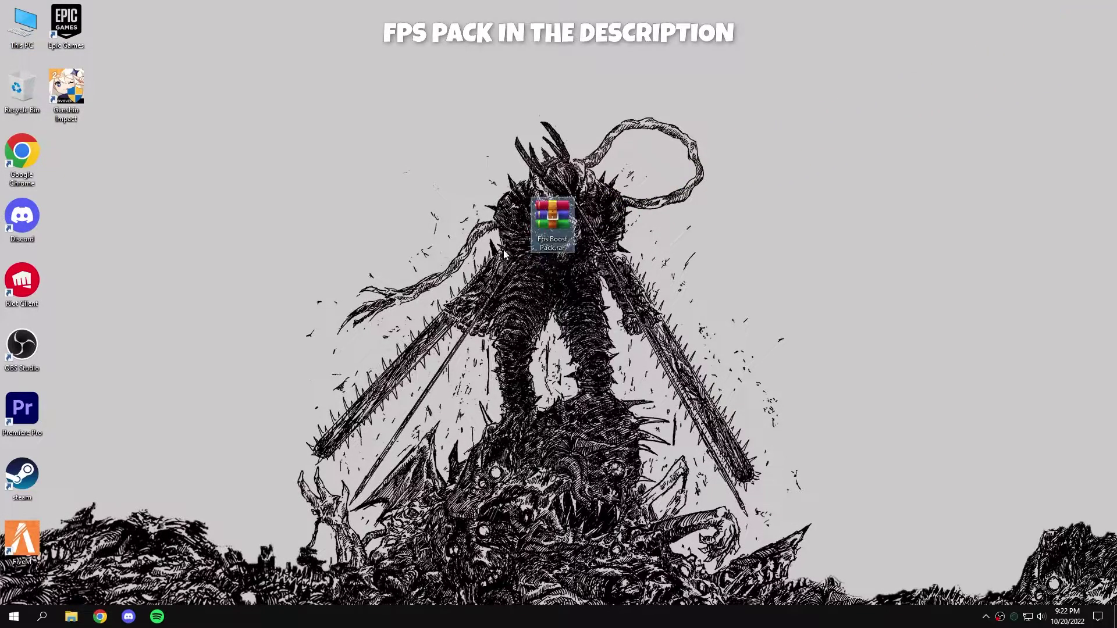
pyautogui.rightClick(535, 218)
pyautogui.click(571, 256)
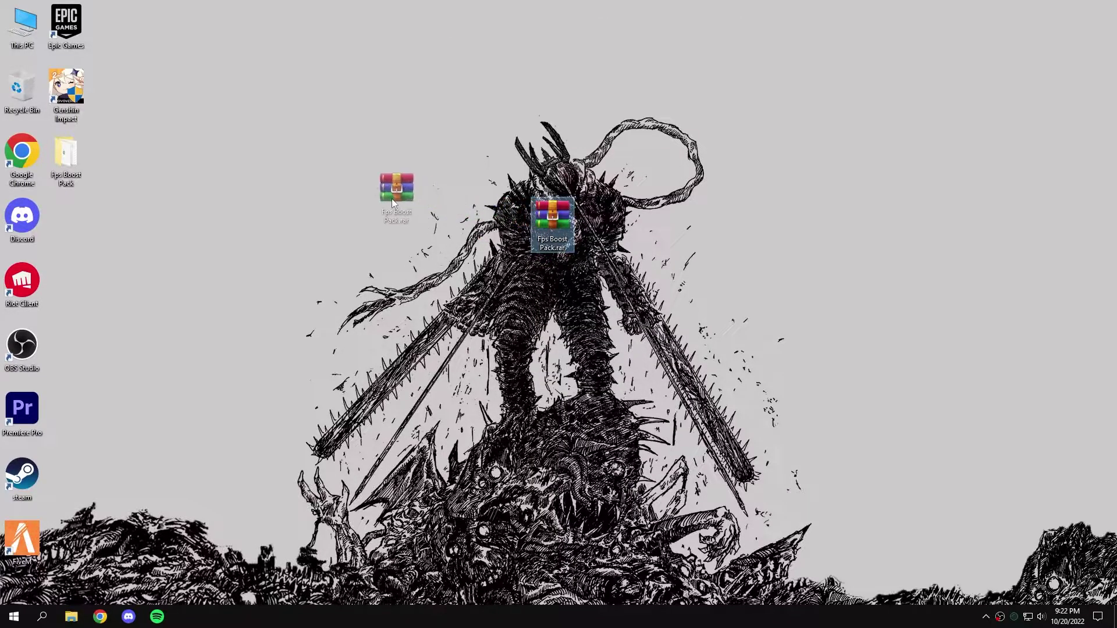
pyautogui.moveTo(393, 199); pyautogui.dragTo(282, 163)
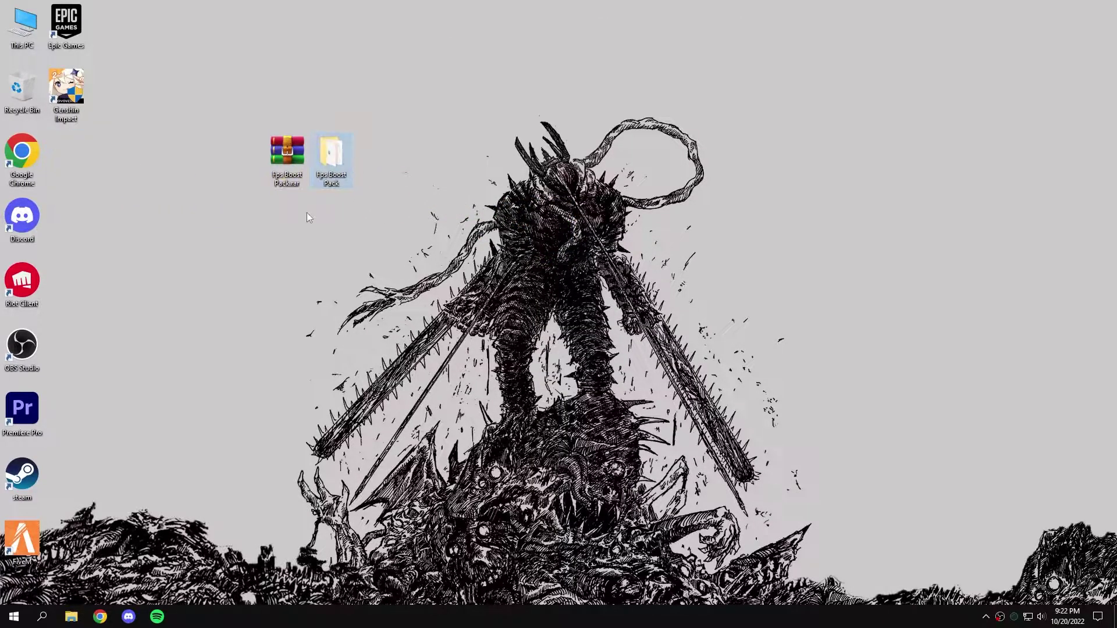
# Run Ultimate Power Plan.cmd from the 1 - Power Plan folder of the Fps Boost Pack to import the power plan.
pyautogui.doubleClick(330, 154)
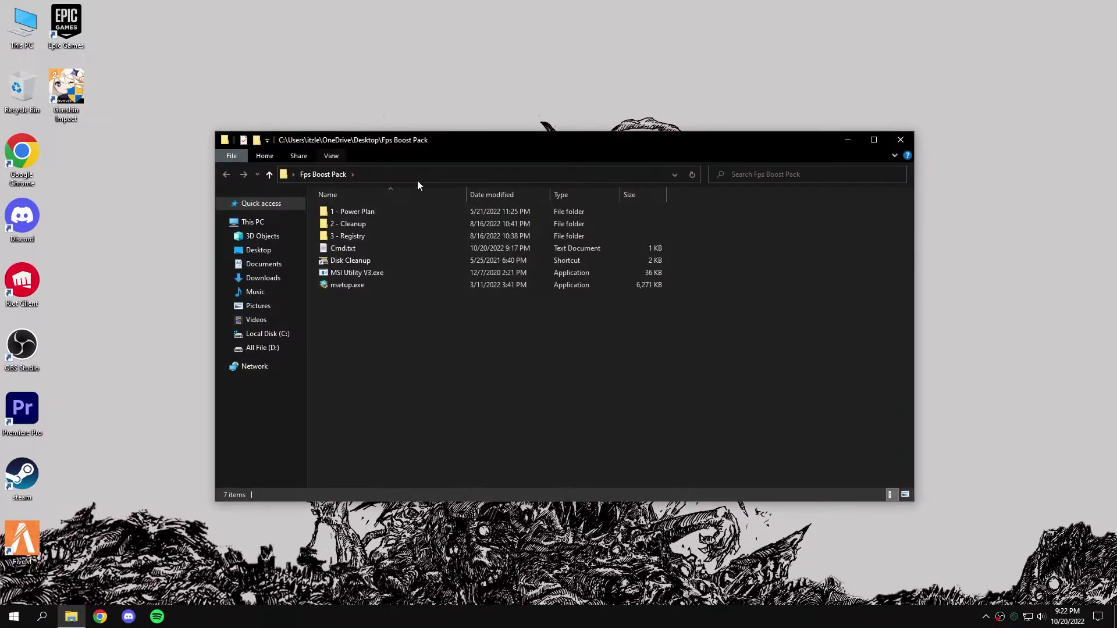
pyautogui.doubleClick(353, 210)
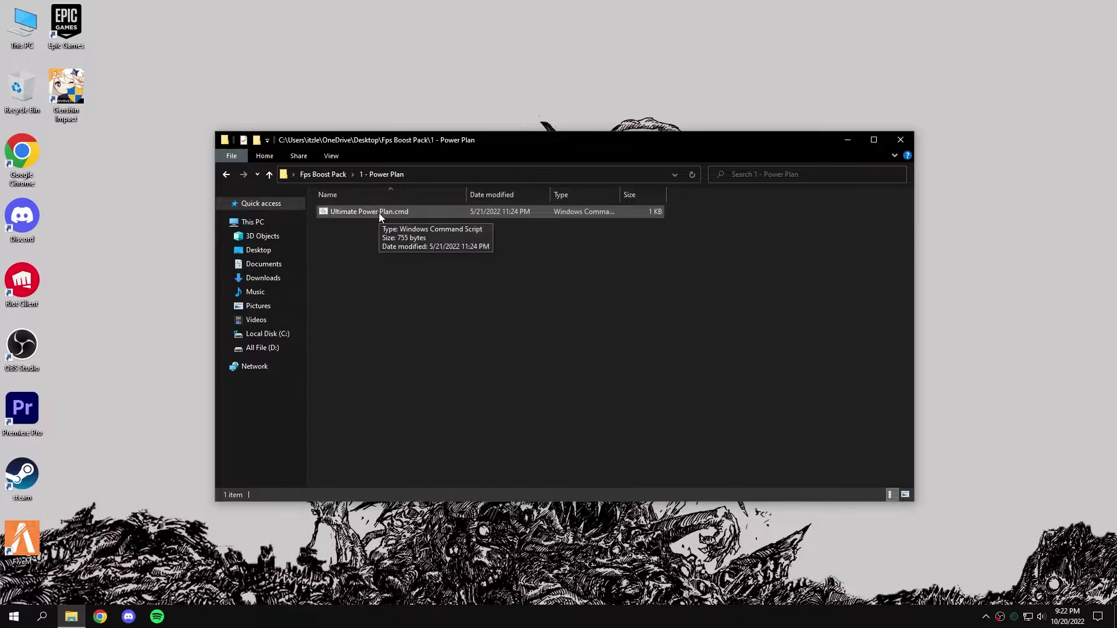
pyautogui.doubleClick(456, 212)
pyautogui.moveTo(344, 40); pyautogui.dragTo(631, 172)
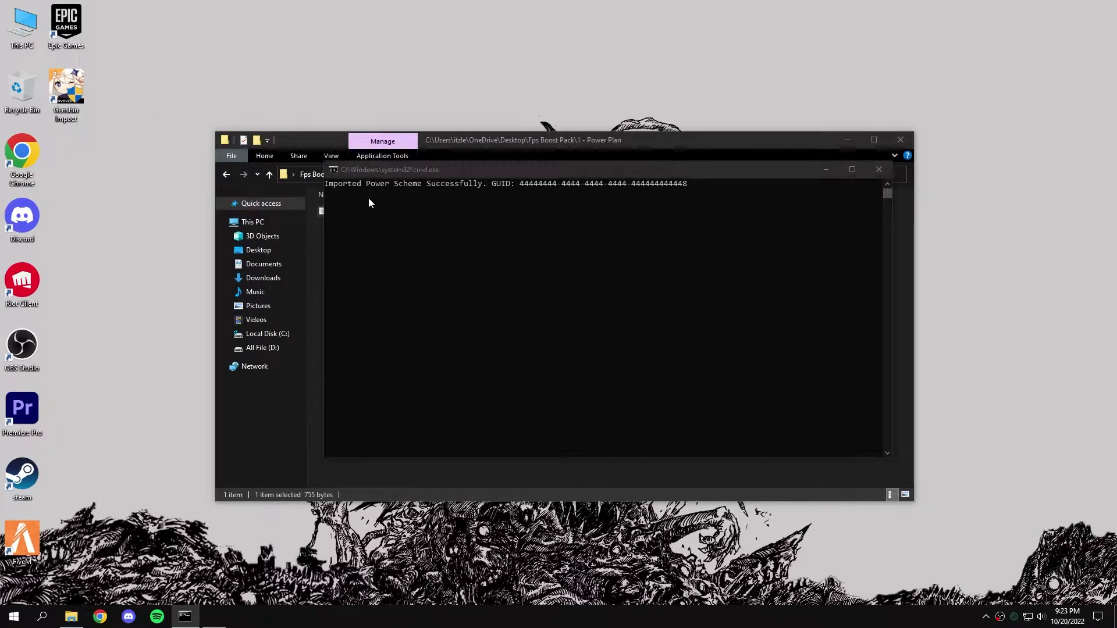
pyautogui.click(618, 344)
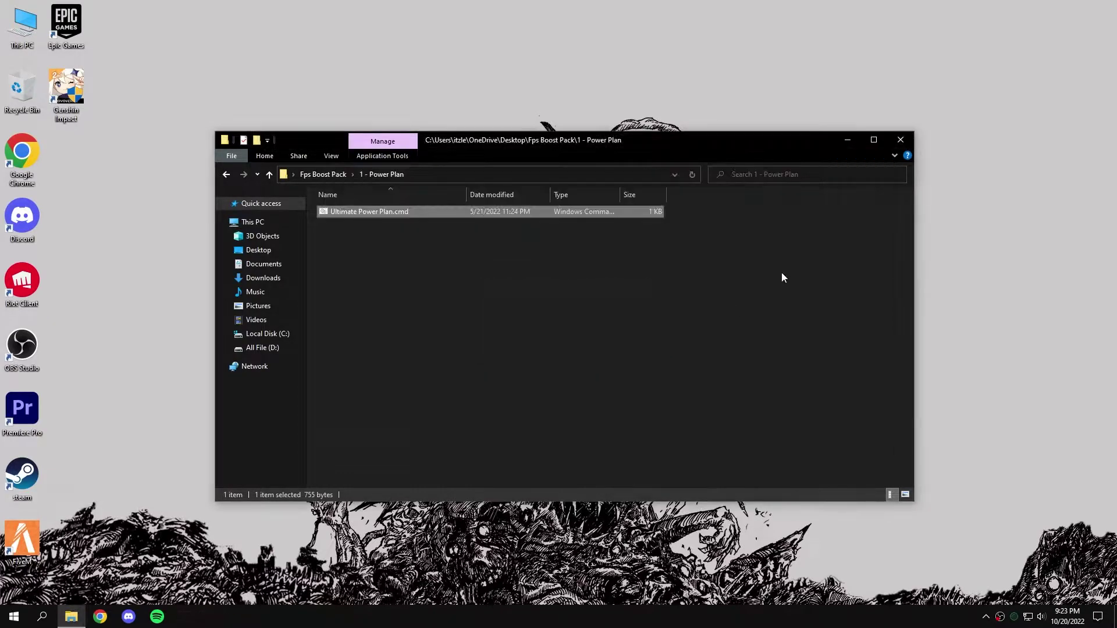
# Find the power plan settings through Windows search, make sure Ultimate Power Plan is selected in Power Options, and close the window.
pyautogui.click(16, 615)
pyautogui.write('ed')
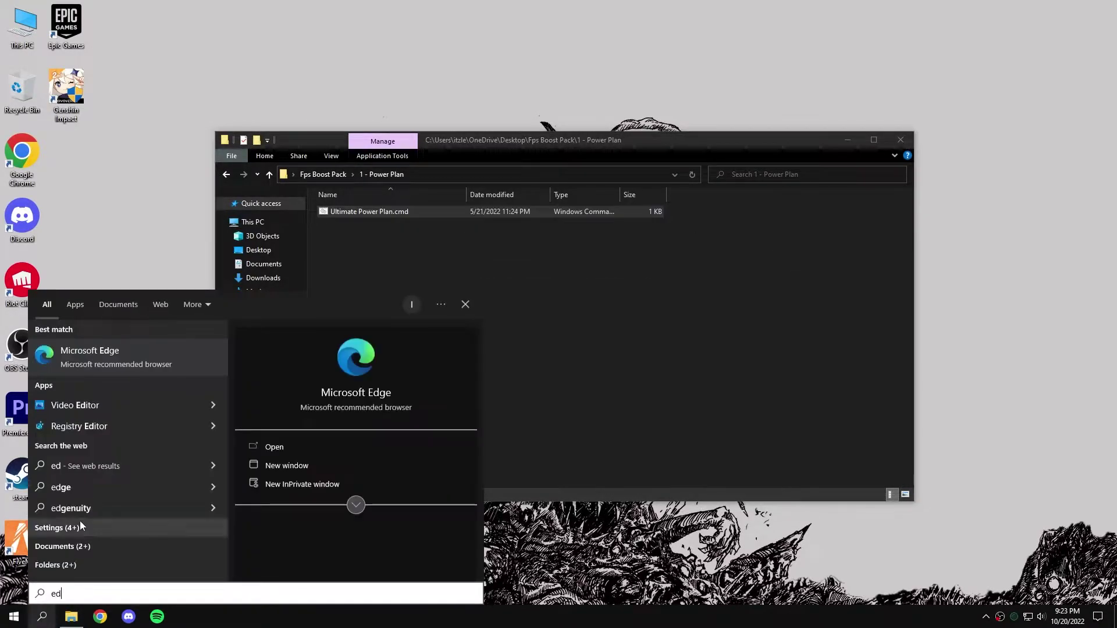
pyautogui.write('it power plan')
pyautogui.press('Return')
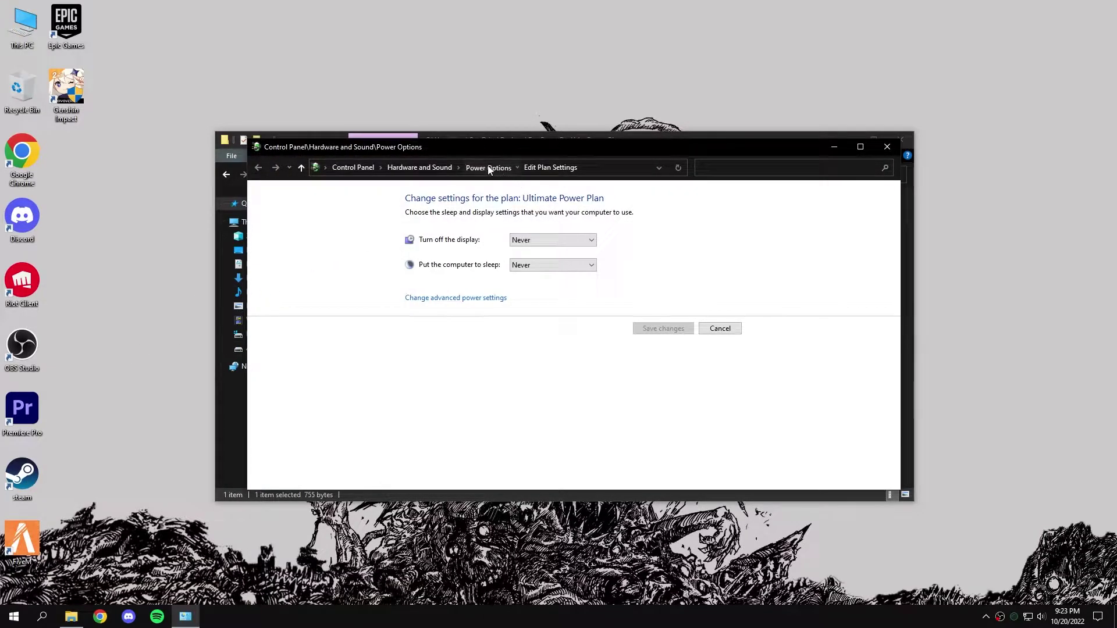
pyautogui.click(491, 169)
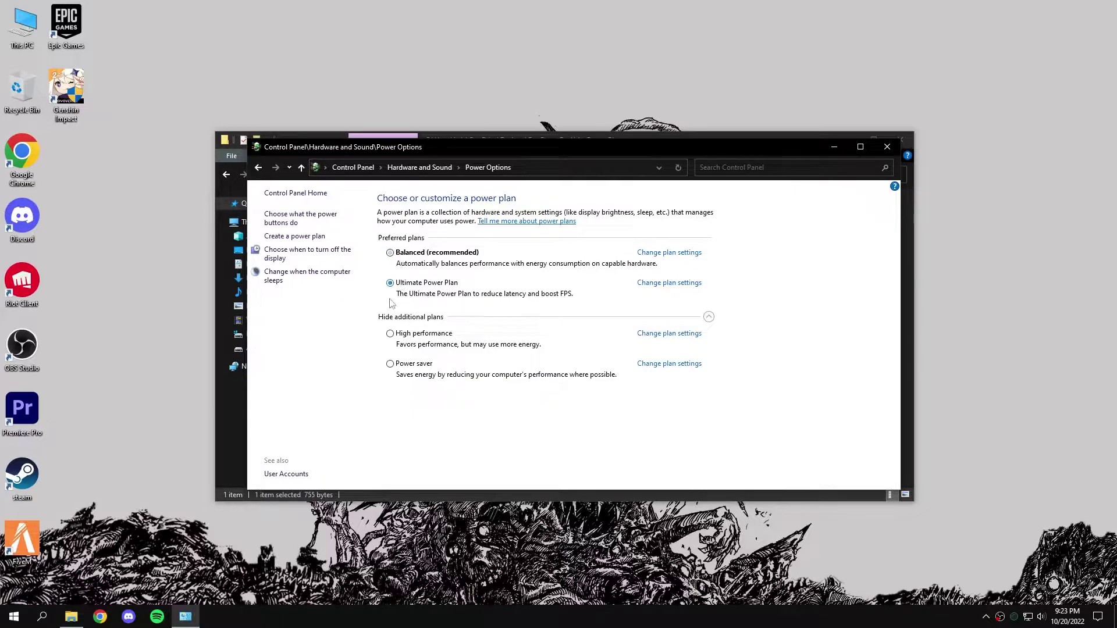
pyautogui.click(888, 147)
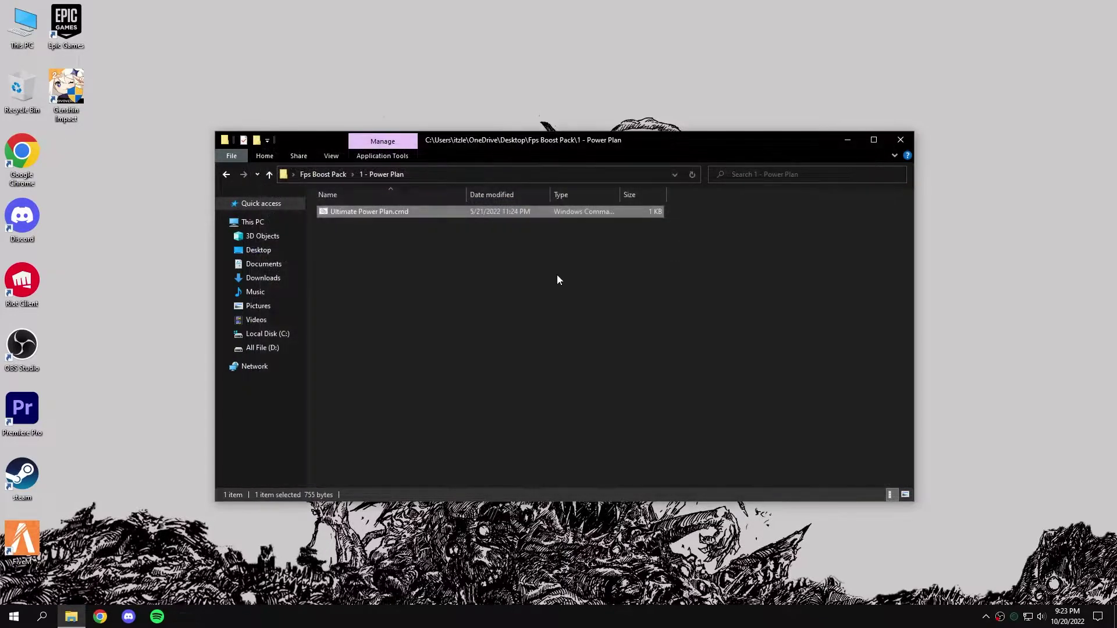
# Open the Device Cleanup folder inside the pack's 2 - Cleanup folder.
pyautogui.click(316, 182)
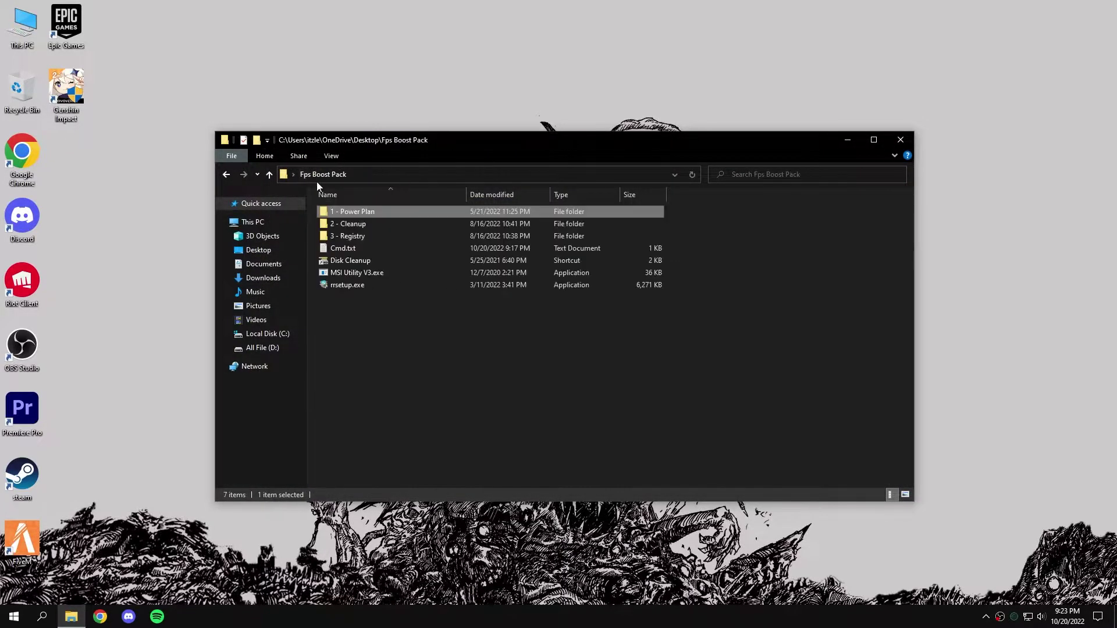
pyautogui.doubleClick(384, 225)
pyautogui.doubleClick(346, 210)
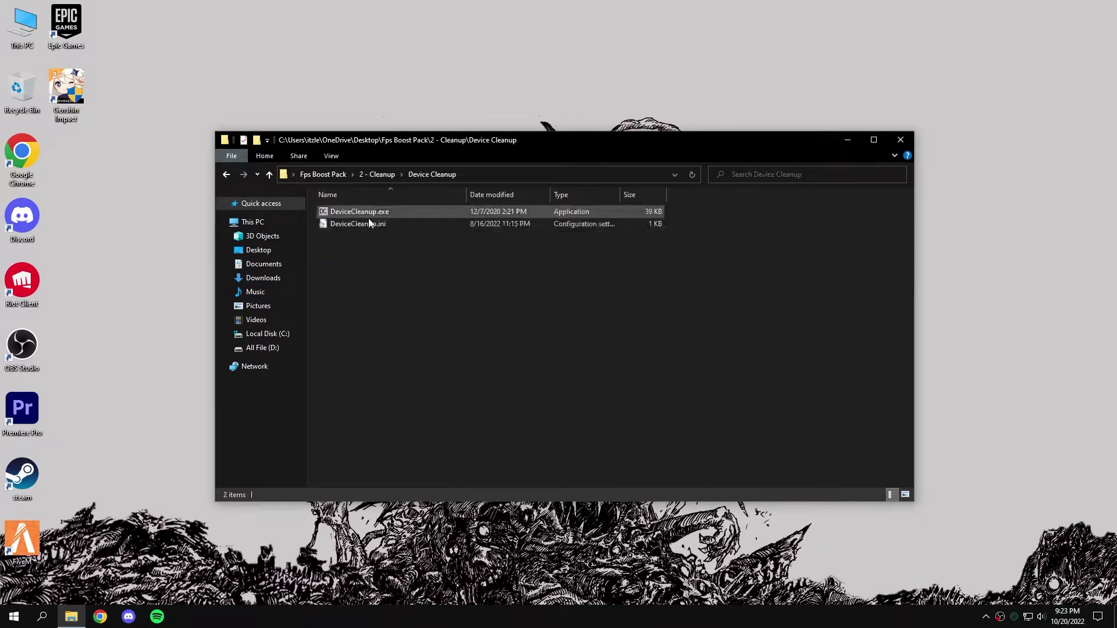
# Run DeviceCleanup.exe without administrator rights and try to remove all listed non-present devices.
pyautogui.click(366, 212)
pyautogui.rightClick(366, 213)
pyautogui.click(373, 221)
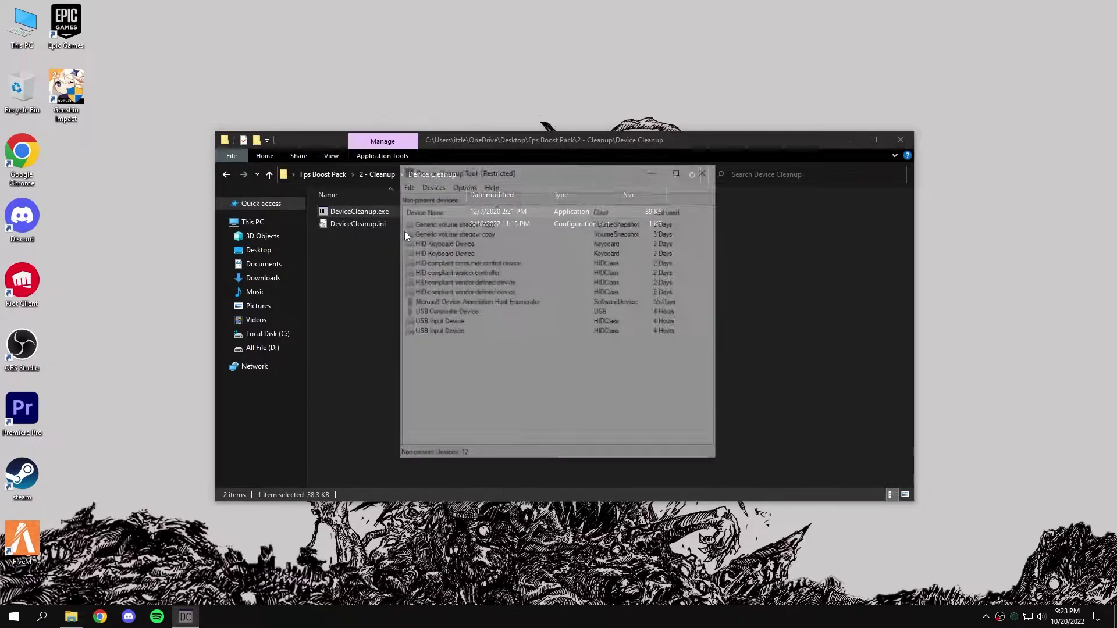
pyautogui.moveTo(456, 375); pyautogui.dragTo(444, 228)
pyautogui.rightClick(444, 228)
pyautogui.click(464, 237)
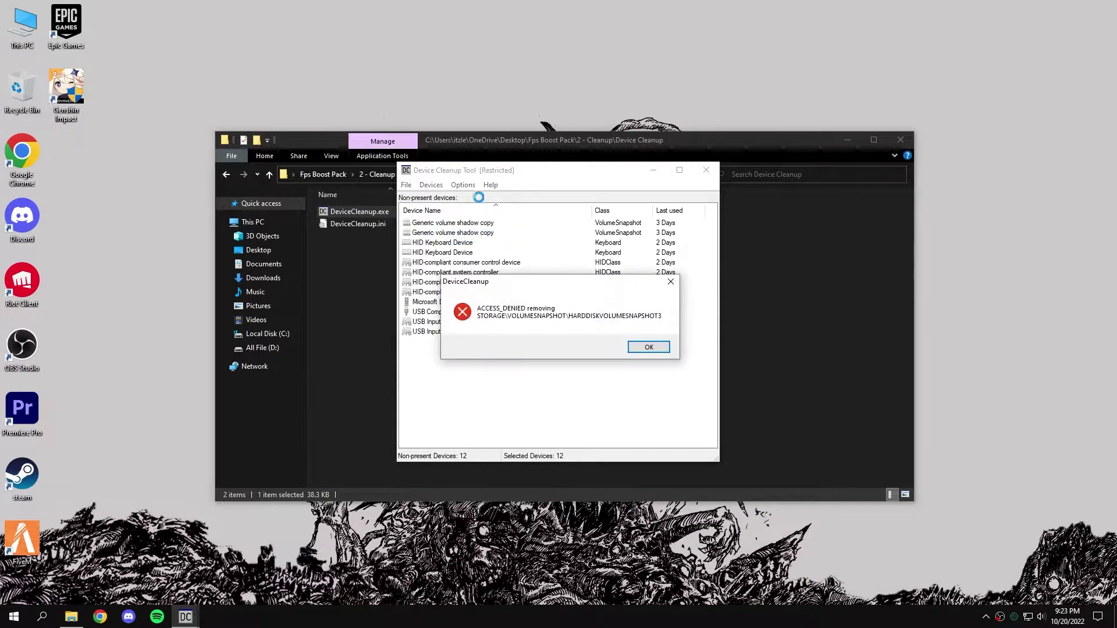
pyautogui.click(648, 347)
pyautogui.click(706, 170)
# Run DeviceCleanup.exe as administrator and remove all listed non-present devices.
pyautogui.rightClick(421, 213)
pyautogui.click(459, 237)
pyautogui.moveTo(431, 387); pyautogui.dragTo(441, 232)
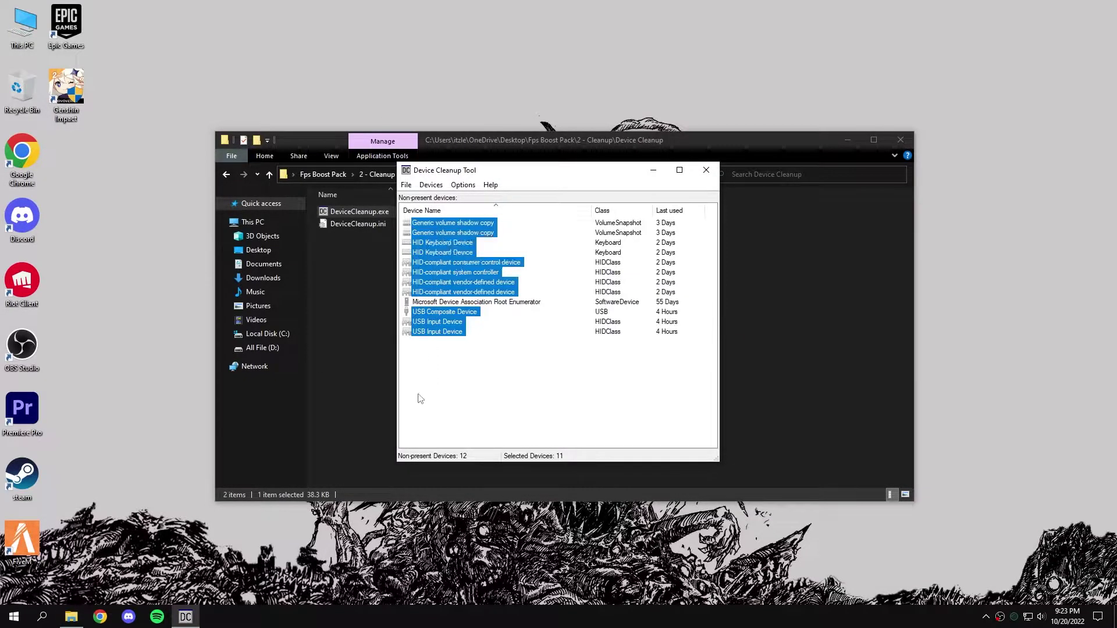
pyautogui.moveTo(419, 399); pyautogui.dragTo(438, 233)
pyautogui.rightClick(438, 271)
pyautogui.click(472, 282)
# Remove the remaining Generic volume shadow copy device, close the cleanup tool and return to the 2 - Cleanup folder.
pyautogui.rightClick(445, 222)
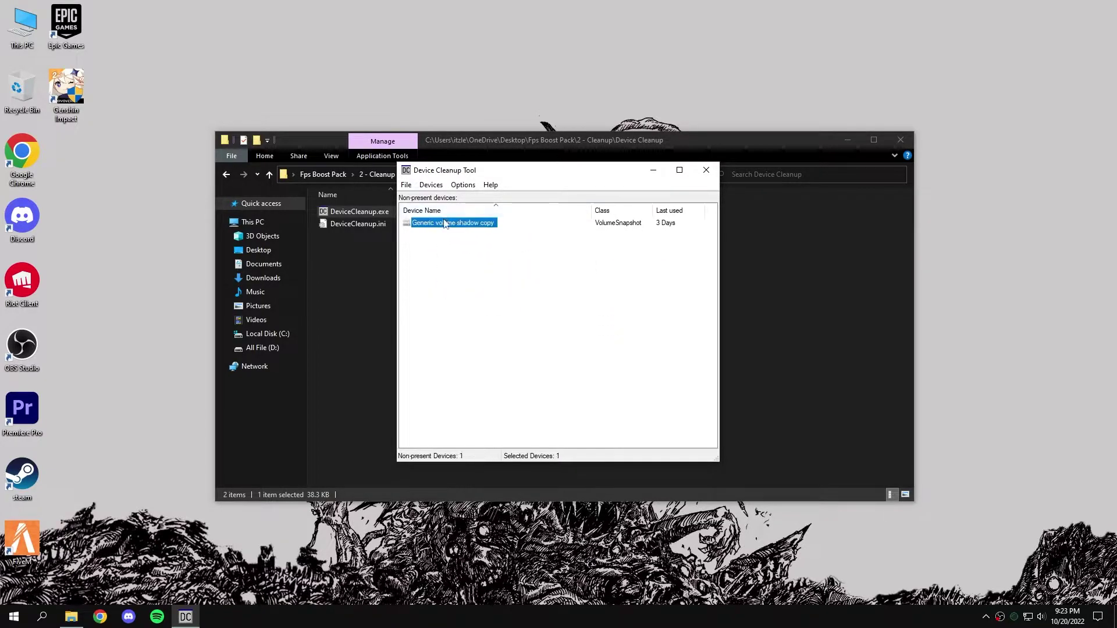
pyautogui.click(478, 227)
pyautogui.click(706, 170)
pyautogui.click(377, 175)
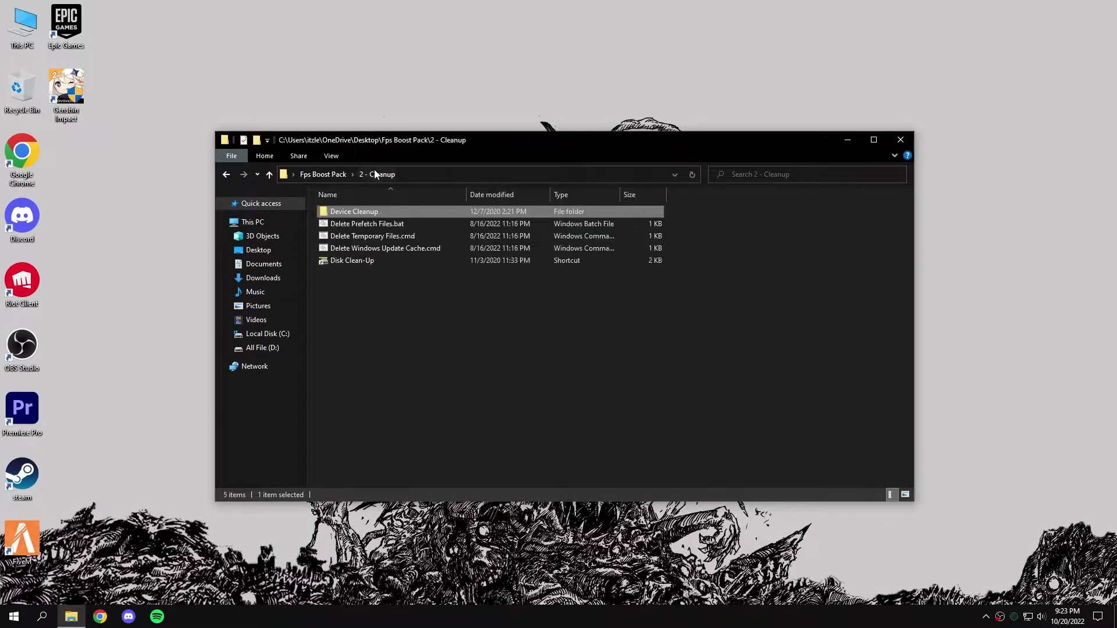
# Run Delete Prefetch Files.bat and Delete Temporary Files.cmd from the 2 - Cleanup folder as administrator.
pyautogui.rightClick(360, 223)
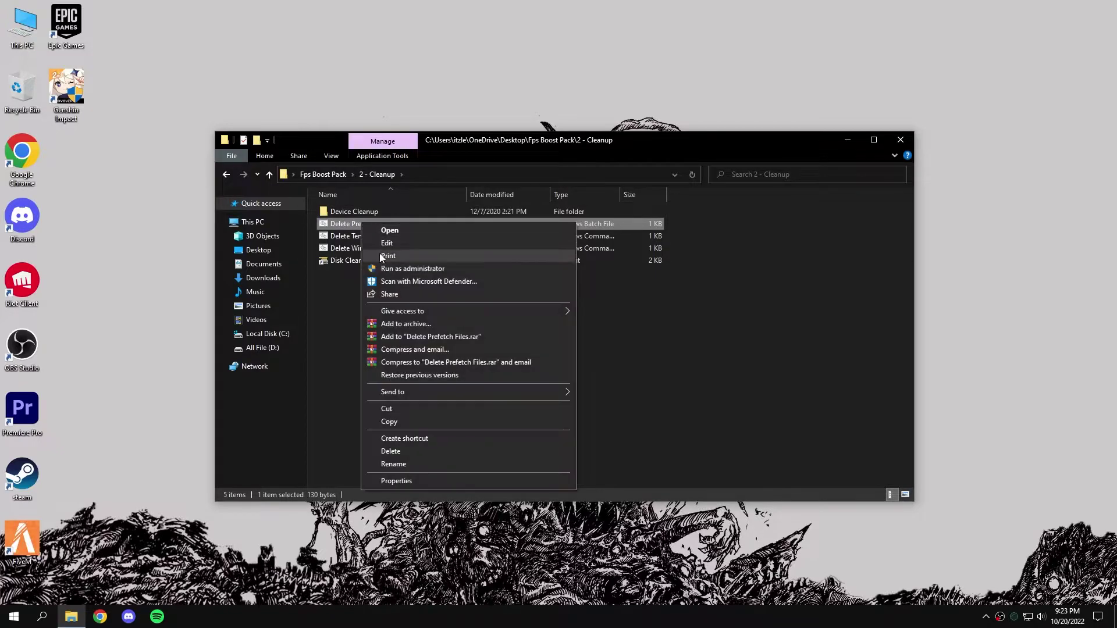
pyautogui.click(389, 268)
pyautogui.rightClick(373, 237)
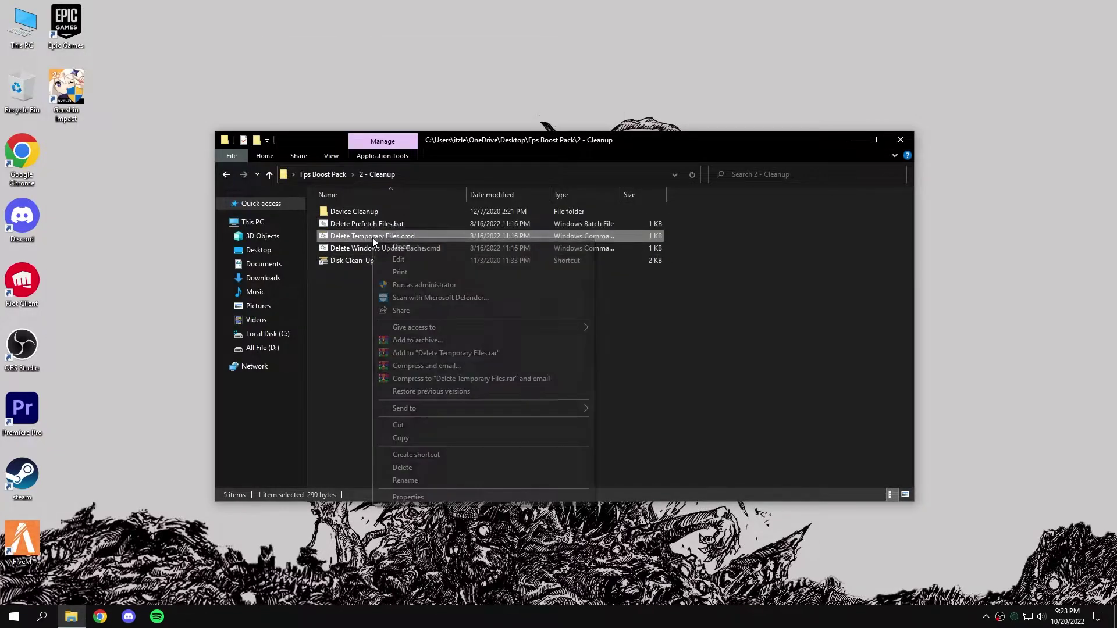
pyautogui.click(395, 284)
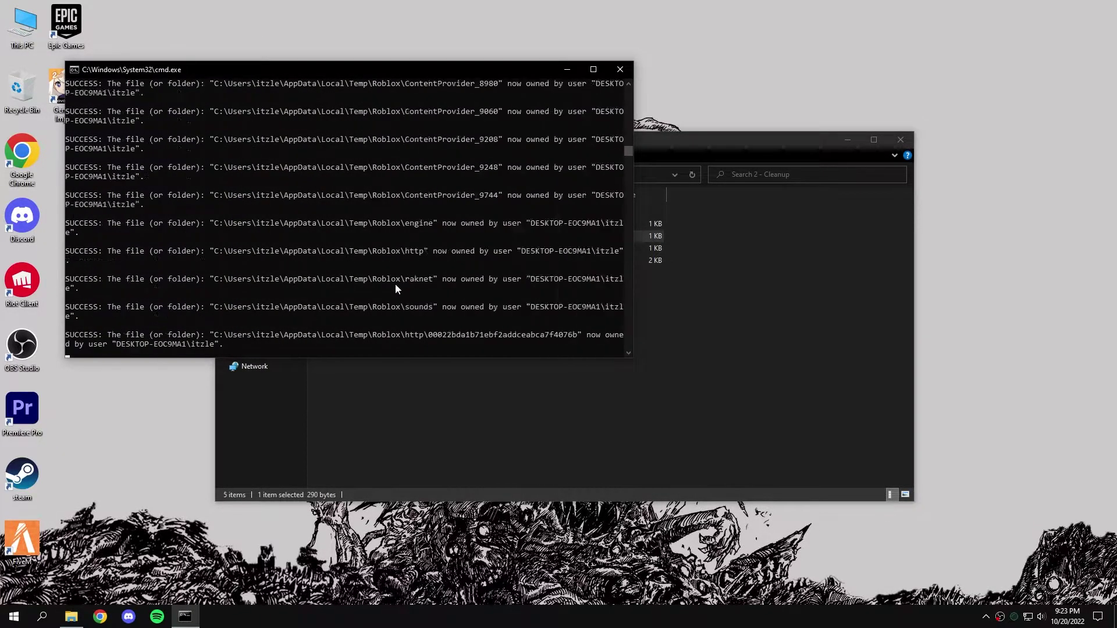
pyautogui.moveTo(344, 70); pyautogui.dragTo(558, 171)
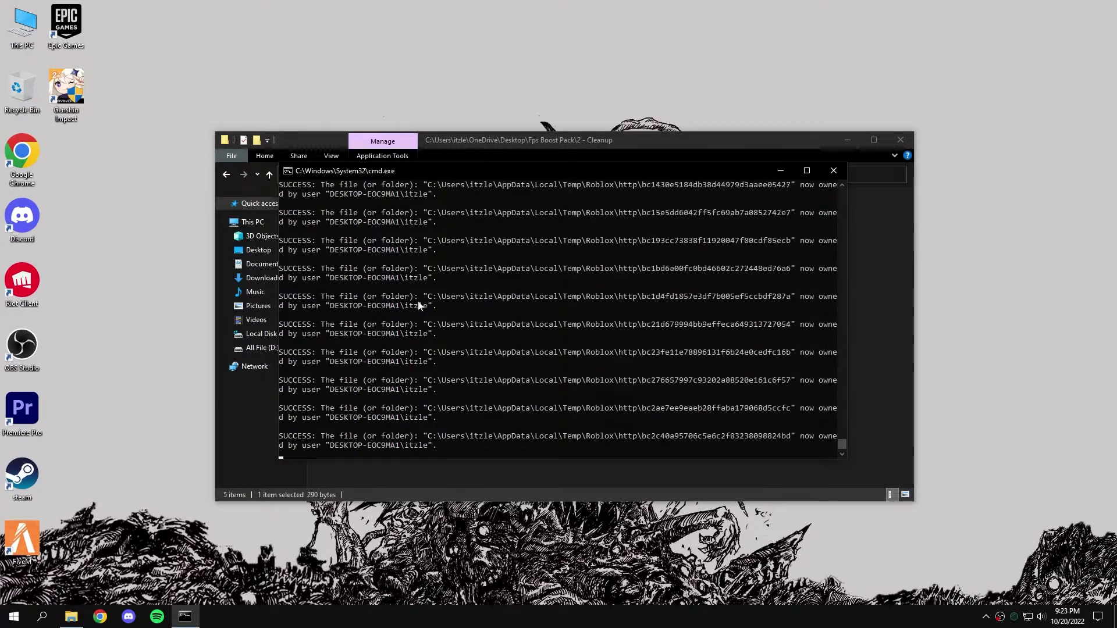
pyautogui.click(833, 170)
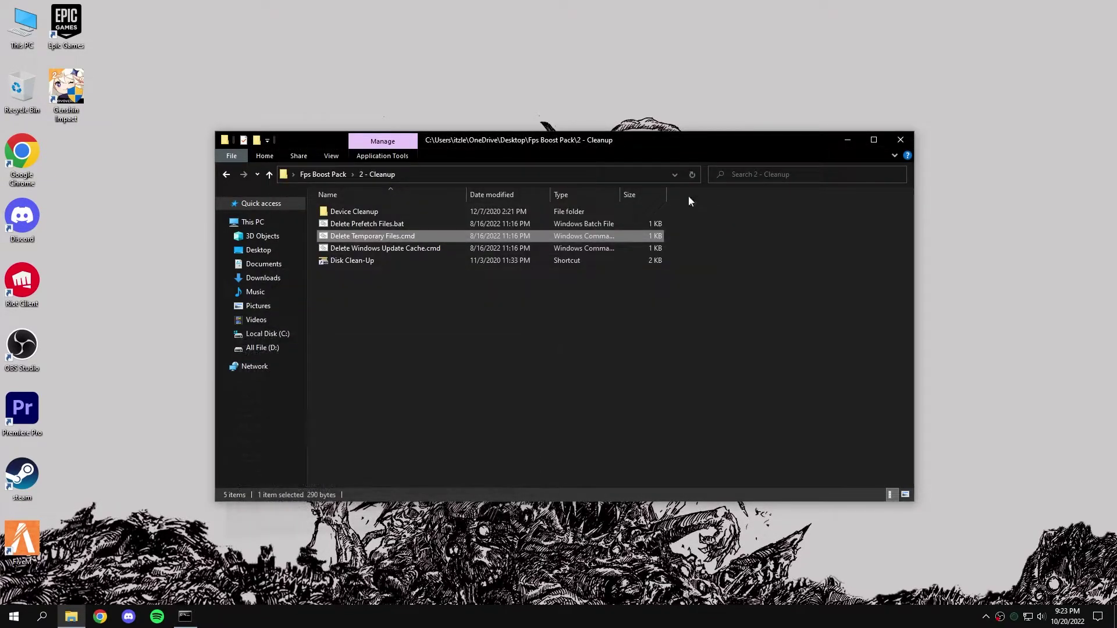
# Run Delete Windows Update Cache.cmd and dismiss the finished script consoles.
pyautogui.click(411, 248)
pyautogui.click(568, 311)
pyautogui.doubleClick(406, 248)
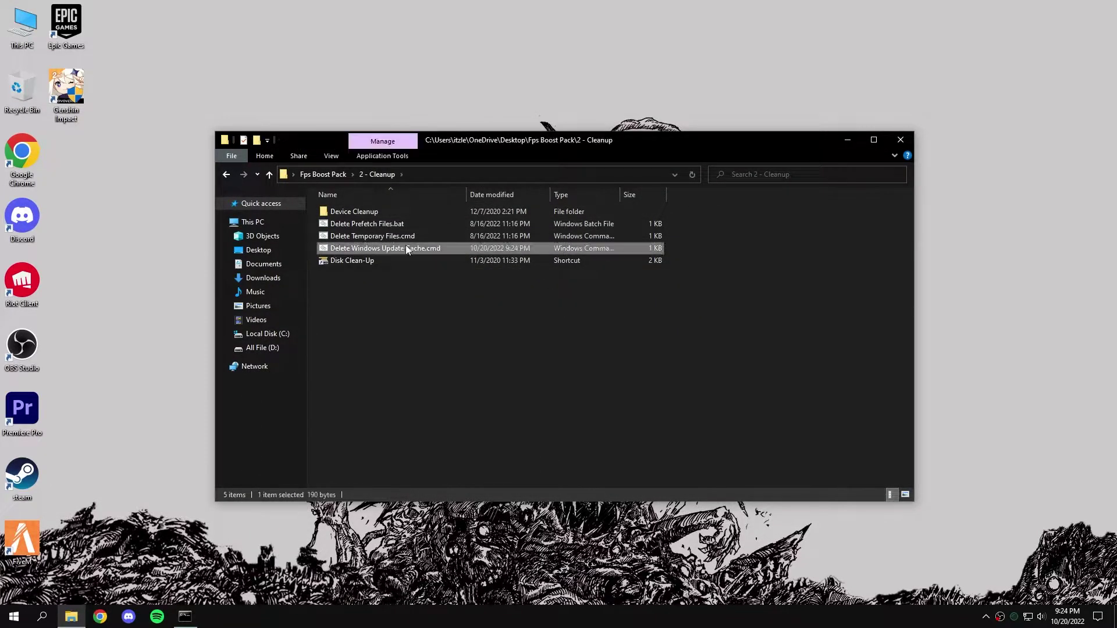
pyautogui.moveTo(287, 106); pyautogui.dragTo(493, 189)
pyautogui.press('Return')
pyautogui.press('Return')
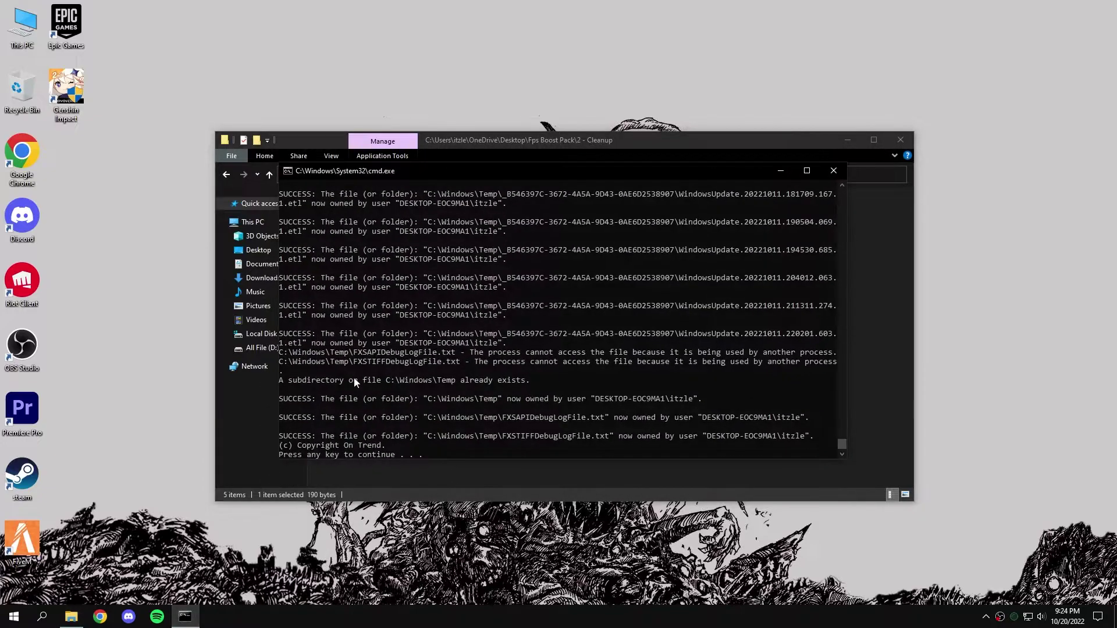
pyautogui.press('Return')
# Run the Disk Clean-Up shortcut and delete the preselected unnecessary files from drive C:.
pyautogui.click(360, 262)
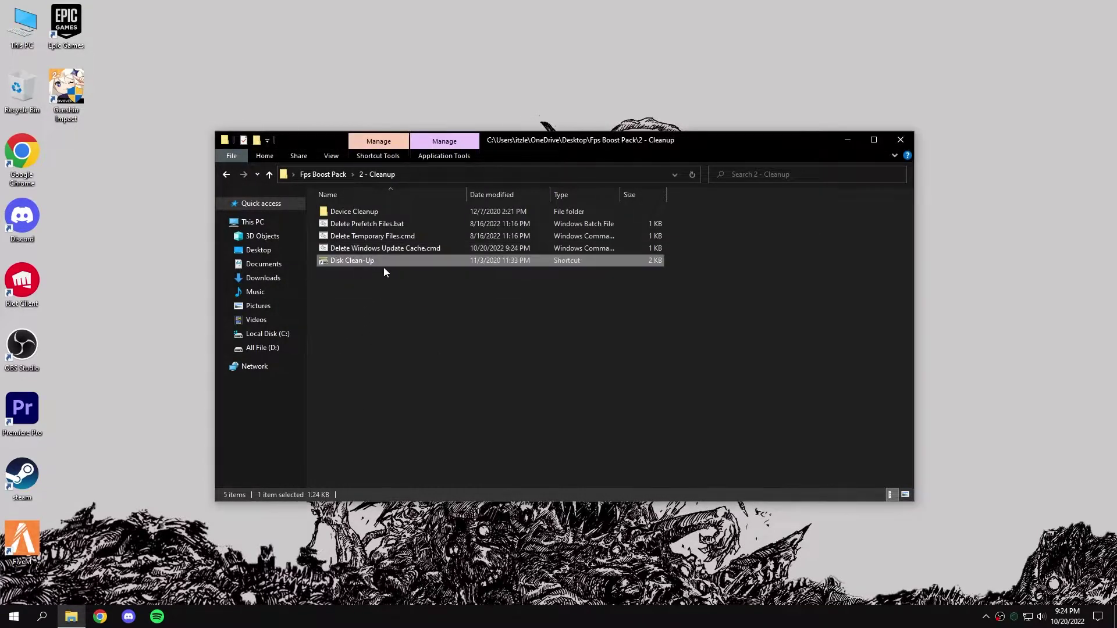
pyautogui.rightClick(362, 260)
pyautogui.click(377, 269)
pyautogui.press('Return')
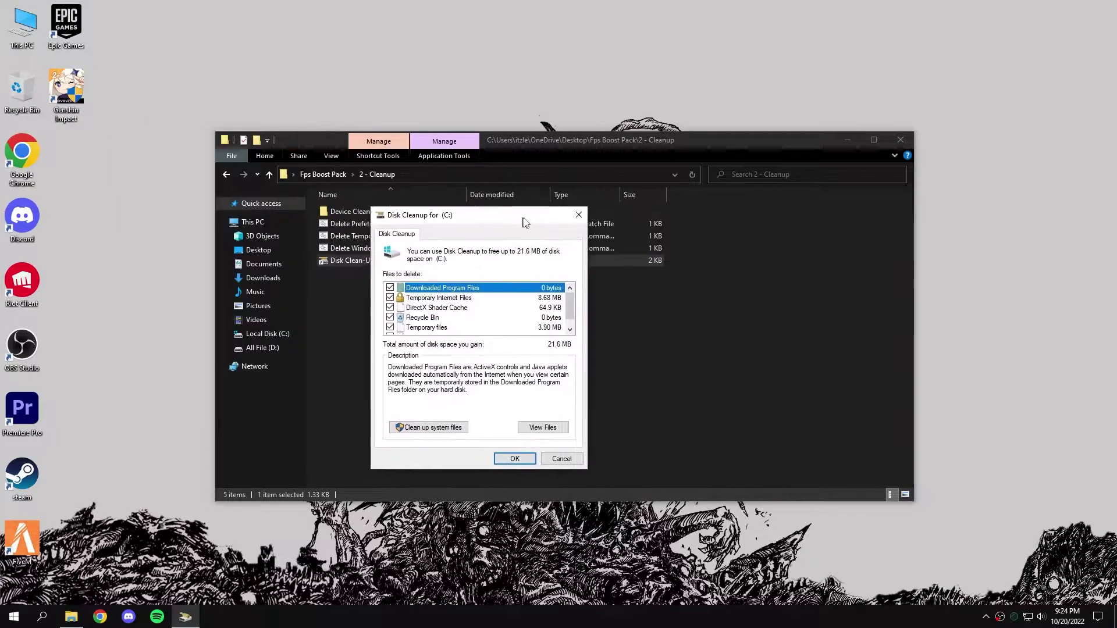
pyautogui.click(528, 458)
pyautogui.click(570, 314)
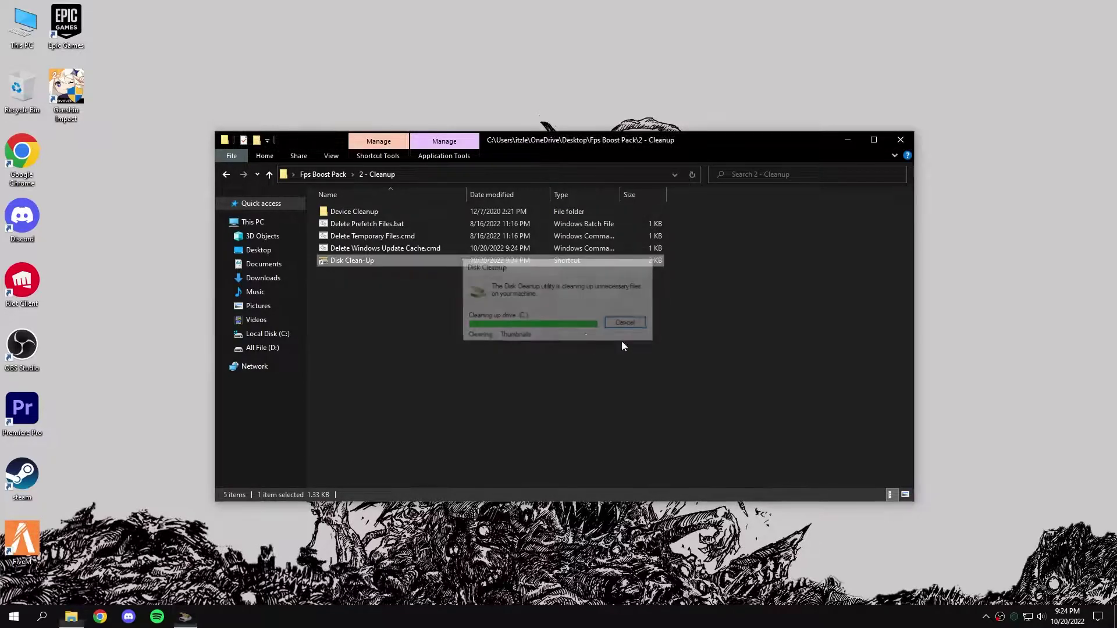
# Open the pack's 3 - Registry folder and merge Disable Power Throttling (Registry).reg into the registry.
pyautogui.click(323, 175)
pyautogui.doubleClick(349, 238)
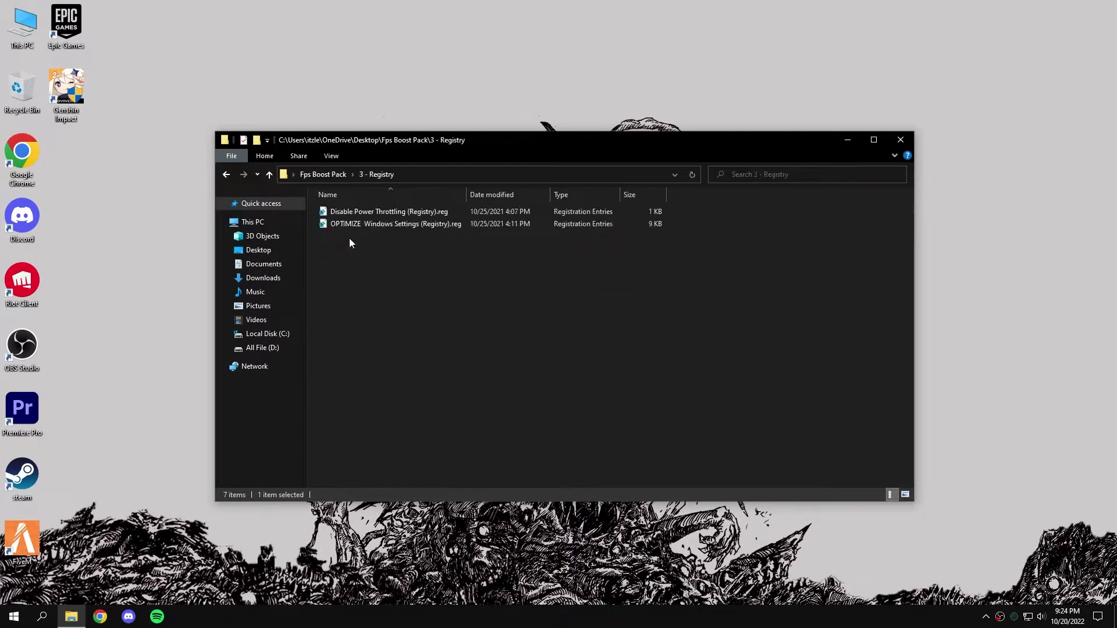
pyautogui.moveTo(365, 240); pyautogui.dragTo(388, 217)
pyautogui.click(386, 214)
pyautogui.rightClick(386, 214)
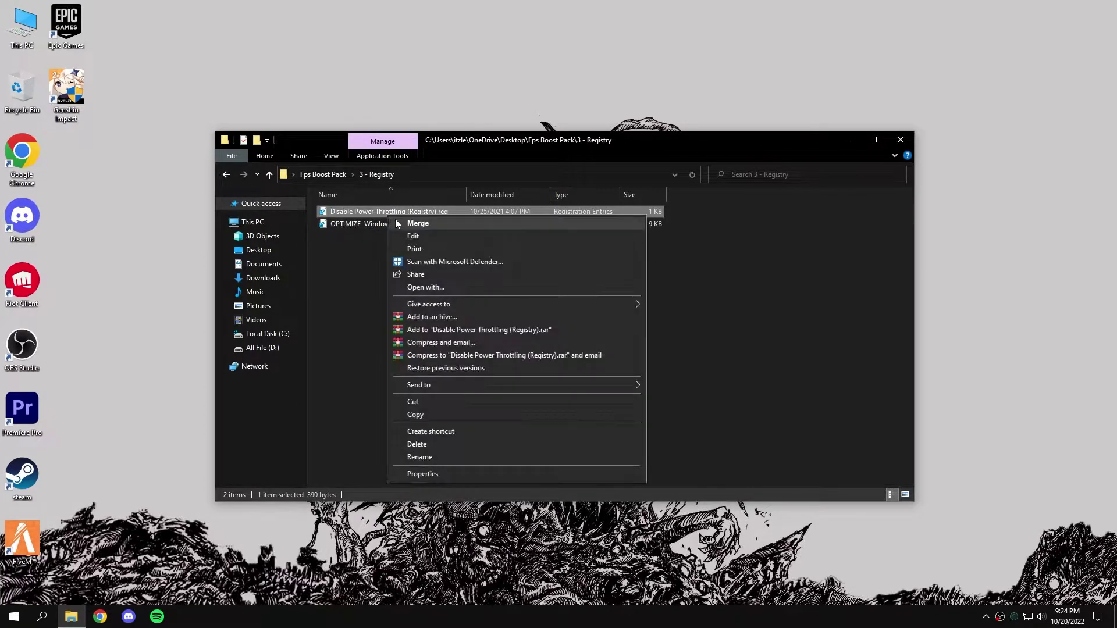
pyautogui.click(410, 225)
pyautogui.click(631, 326)
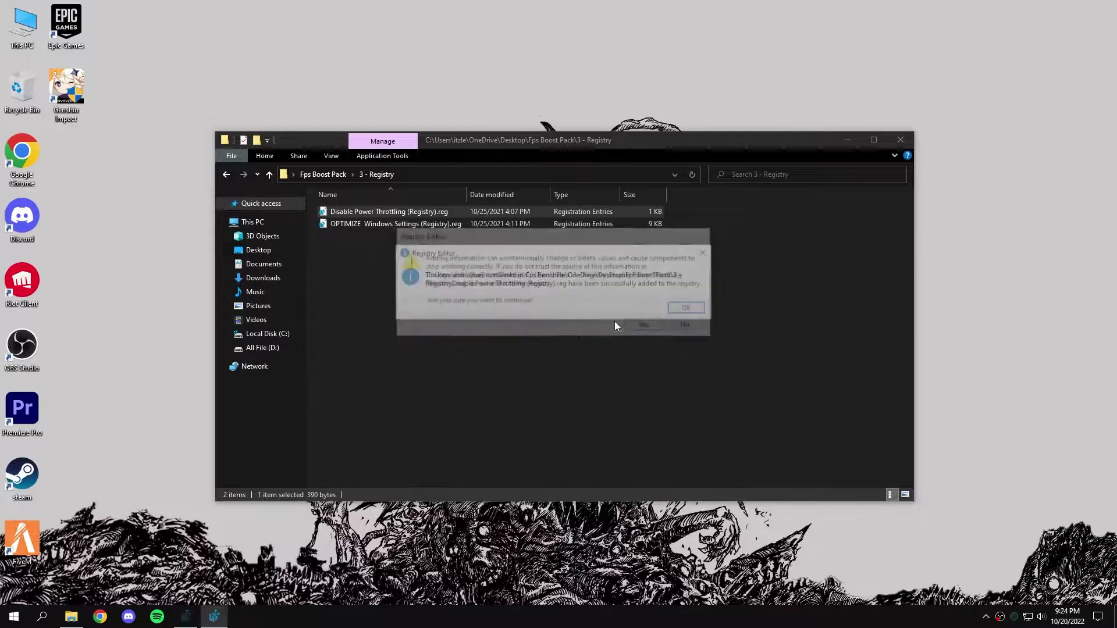
pyautogui.click(704, 309)
# Merge OPTIMIZE Windows Settings (Registry).reg into the registry.
pyautogui.click(456, 228)
pyautogui.rightClick(457, 228)
pyautogui.click(469, 236)
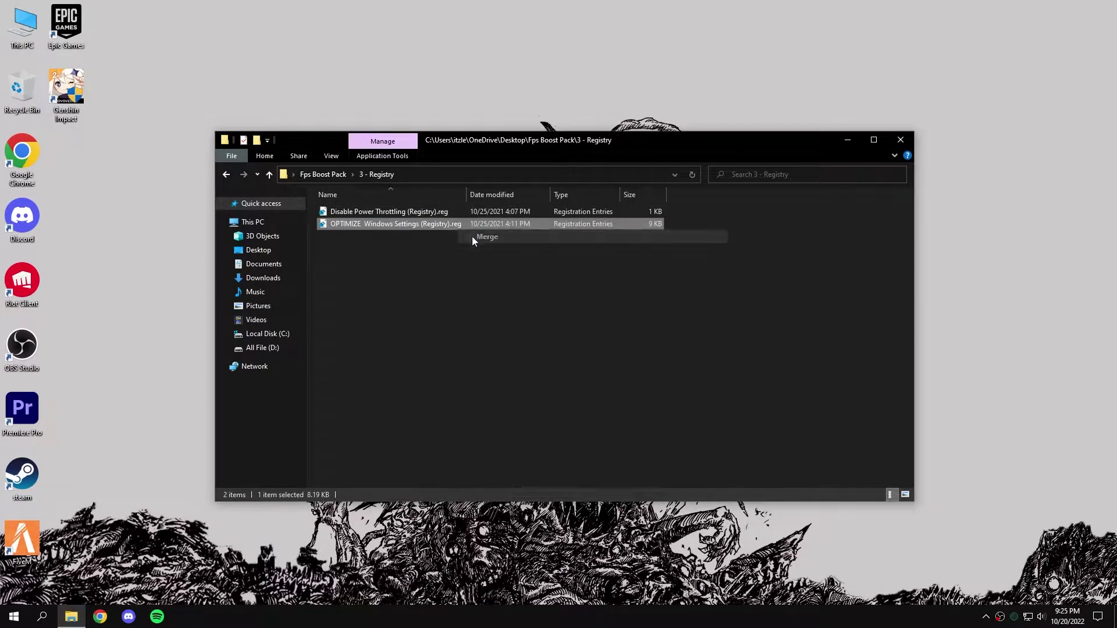
pyautogui.click(646, 326)
pyautogui.click(670, 317)
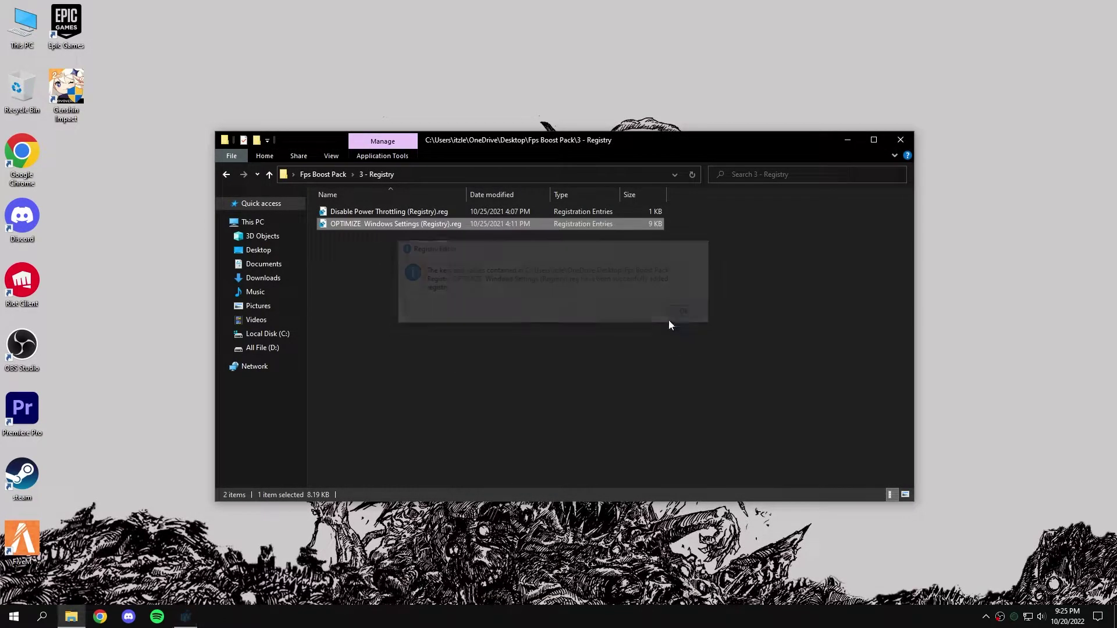
# Return to the Fps Boost Pack folder and open Cmd.txt in Notepad.
pyautogui.click(324, 174)
pyautogui.doubleClick(356, 249)
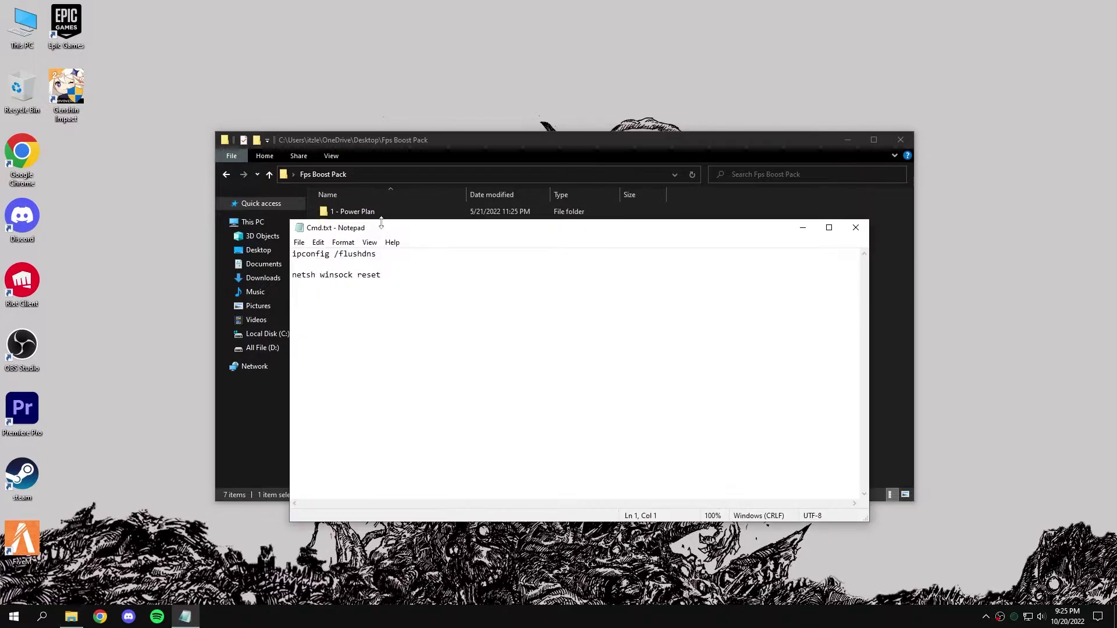
pyautogui.moveTo(386, 231); pyautogui.dragTo(389, 169)
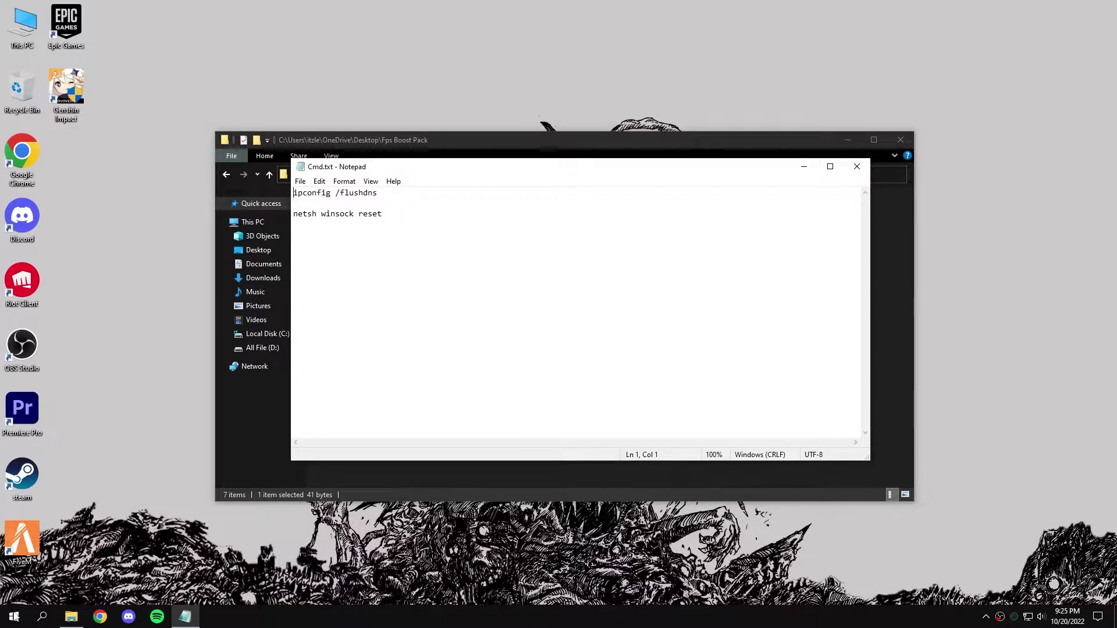
# Open Command Prompt as administrator and place it beneath the commands listed in Cmd.txt.
pyautogui.click(41, 617)
pyautogui.write('c,')
pyautogui.rightClick(79, 368)
pyautogui.click(93, 379)
pyautogui.moveTo(351, 133); pyautogui.dragTo(509, 244)
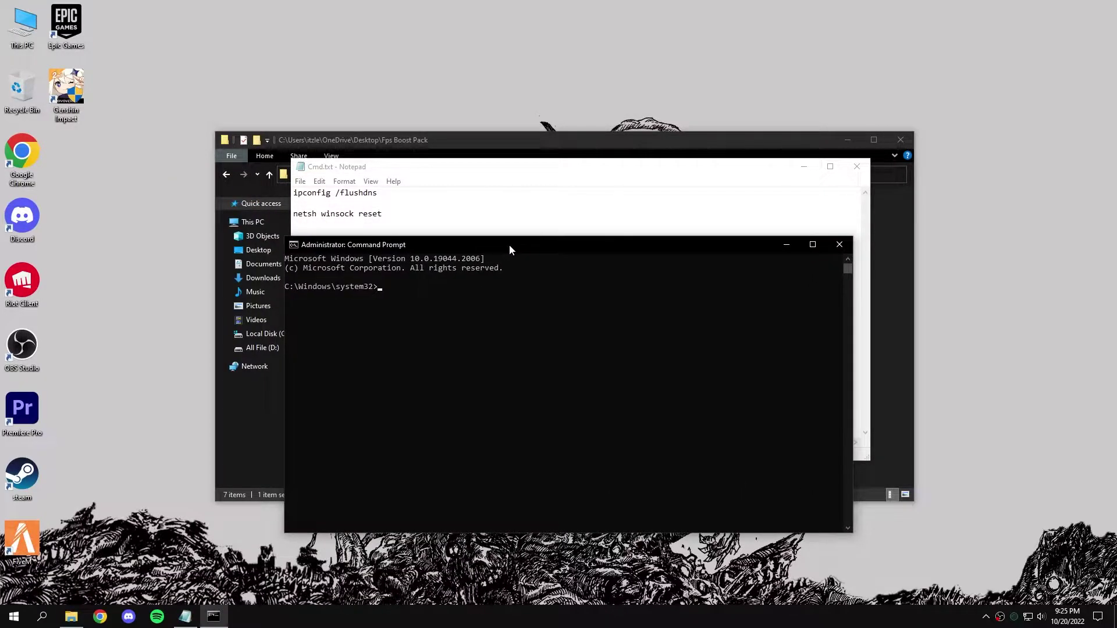
# Copy ipconfig /flushdns from Cmd.txt and run it in the Command Prompt to flush the DNS cache.
pyautogui.click(848, 140)
pyautogui.moveTo(388, 202); pyautogui.dragTo(293, 193)
pyautogui.press('cmd+c')
pyautogui.click(430, 477)
pyautogui.rightClick(420, 348)
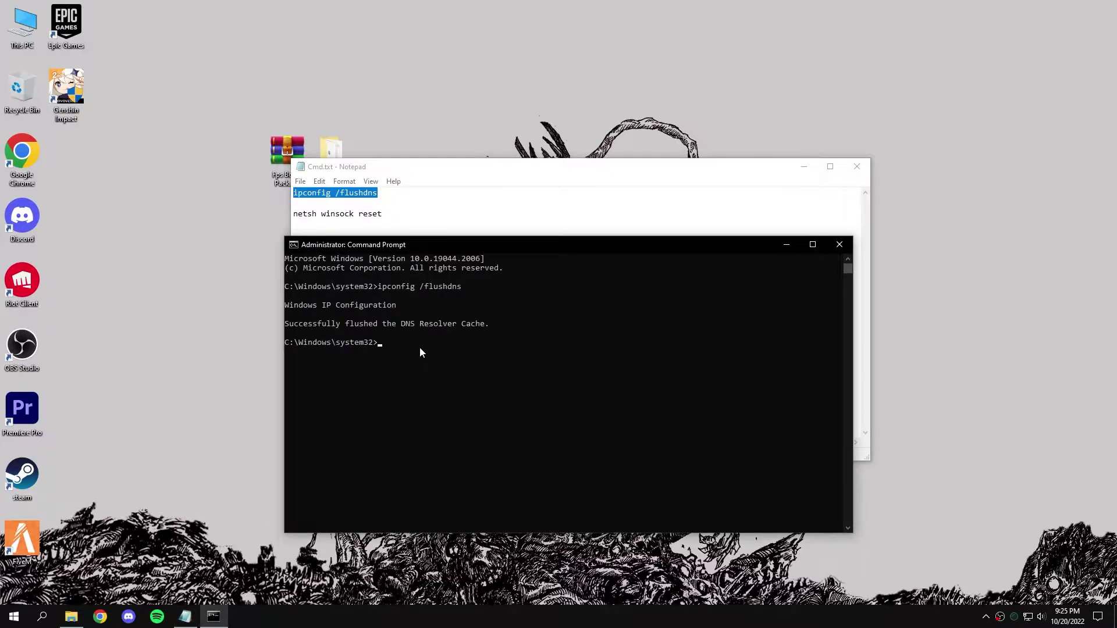
# Run netsh winsock reset from Cmd.txt in the Command Prompt, and close both Command Prompt and Notepad.
pyautogui.moveTo(401, 214); pyautogui.dragTo(250, 214)
pyautogui.click(411, 471)
pyautogui.rightClick(431, 393)
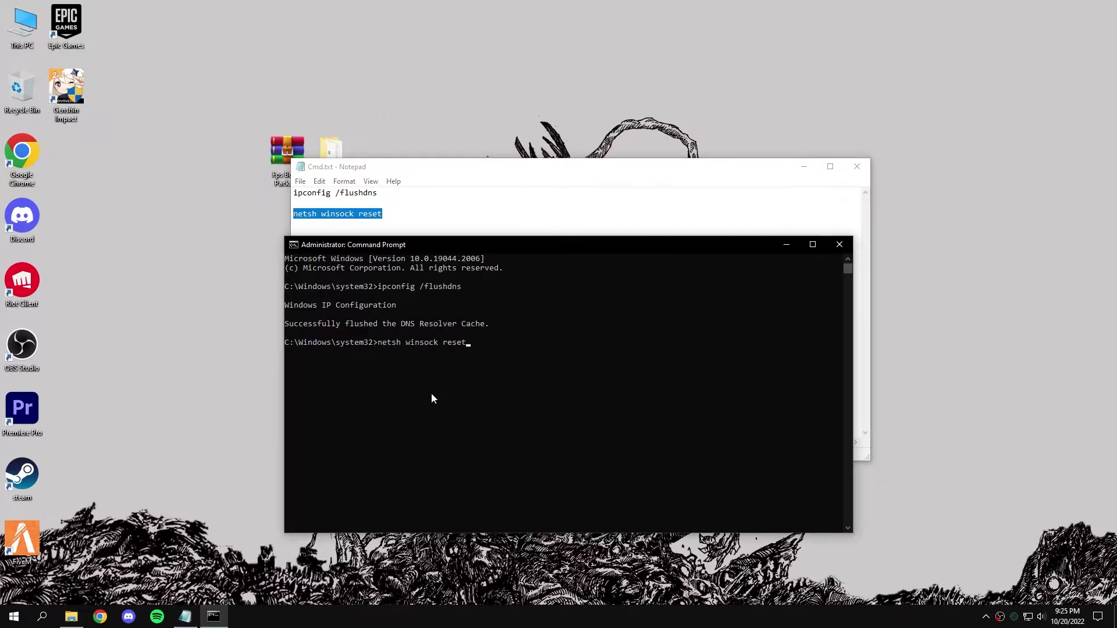
pyautogui.press('Return')
pyautogui.moveTo(557, 373); pyautogui.dragTo(288, 367)
pyautogui.click(840, 245)
pyautogui.click(857, 166)
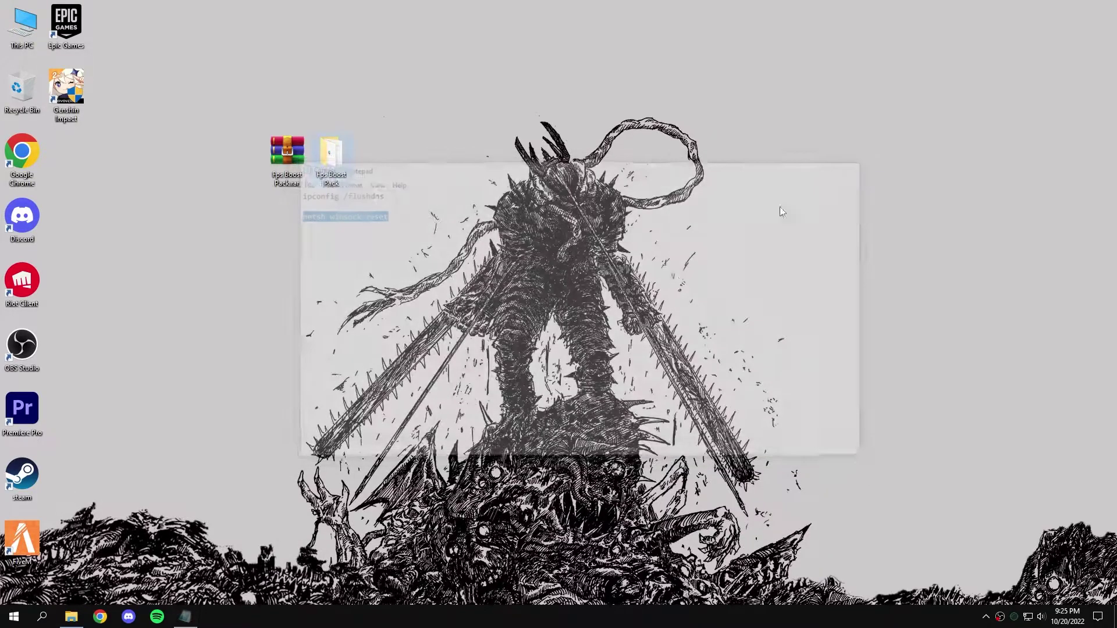
# Run MSI Utility V3.exe from the Fps Boost Pack folder and minimize the folder window behind it.
pyautogui.click(71, 616)
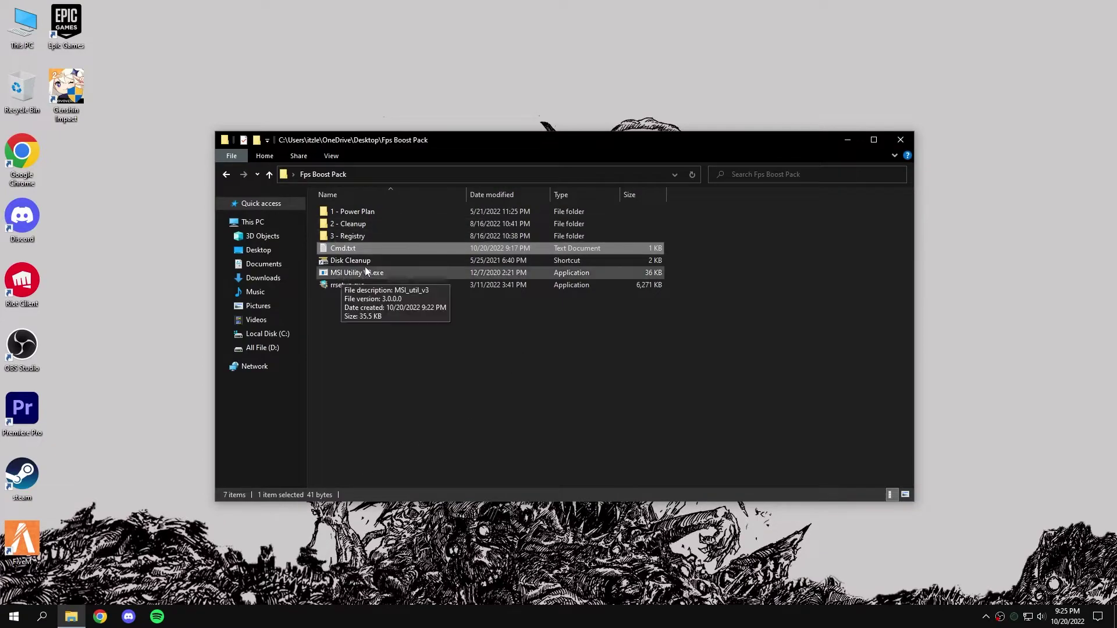
pyautogui.click(357, 266)
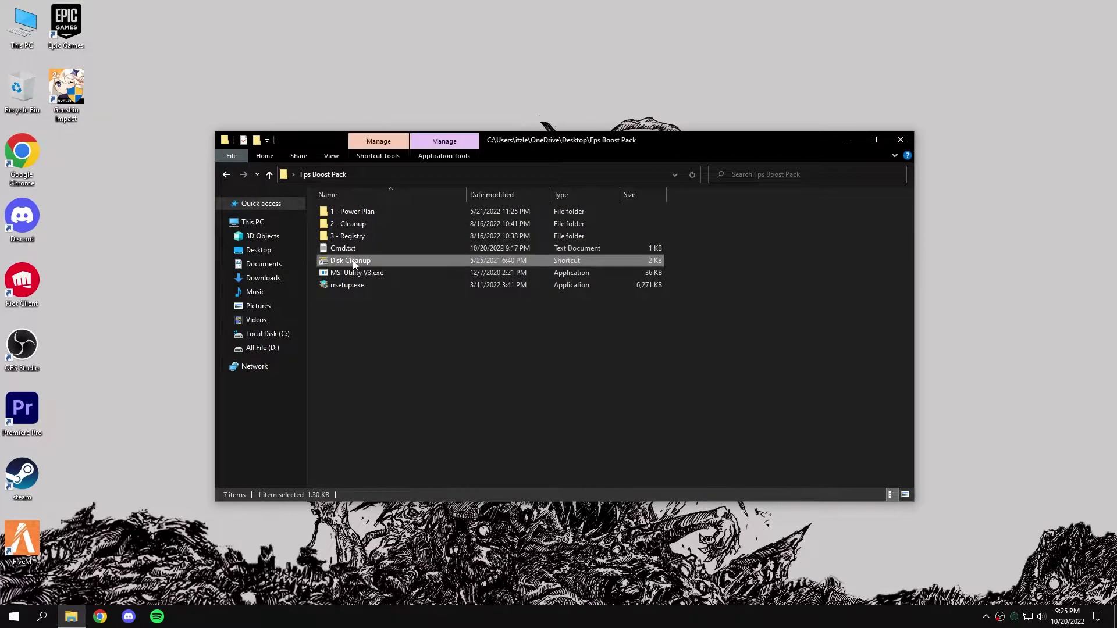
pyautogui.rightClick(350, 271)
pyautogui.click(384, 292)
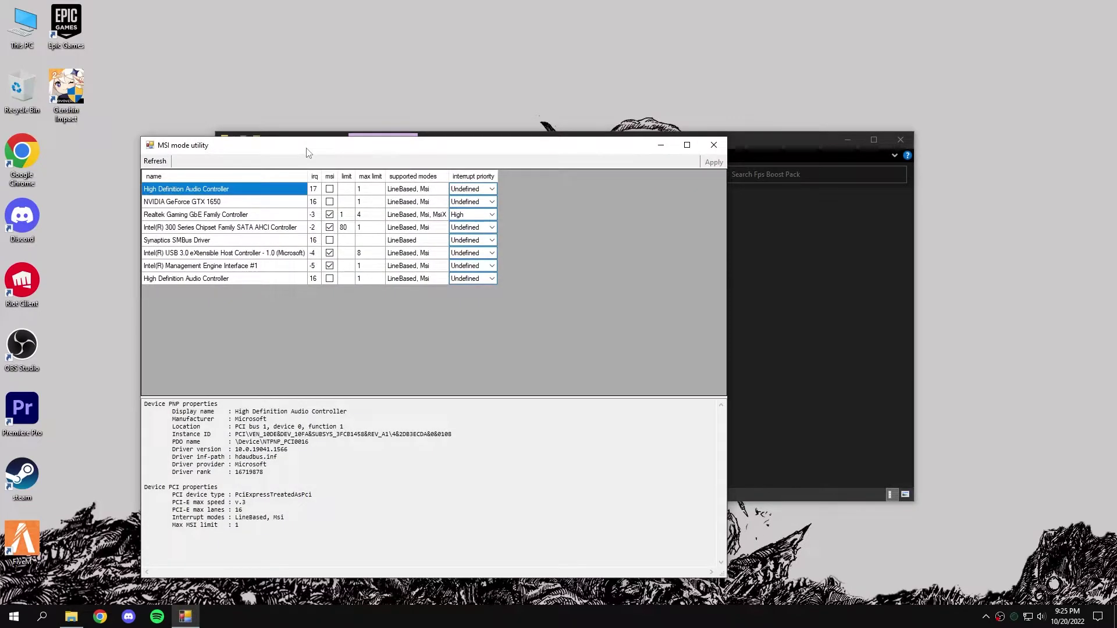
pyautogui.moveTo(309, 152); pyautogui.dragTo(470, 123)
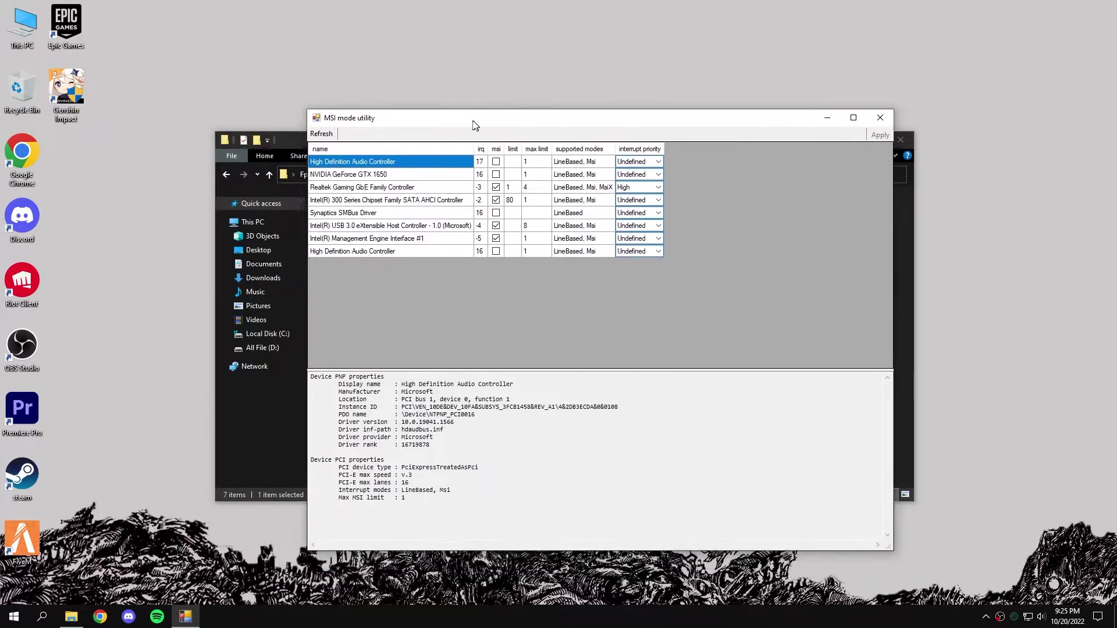
pyautogui.click(905, 235)
pyautogui.click(848, 141)
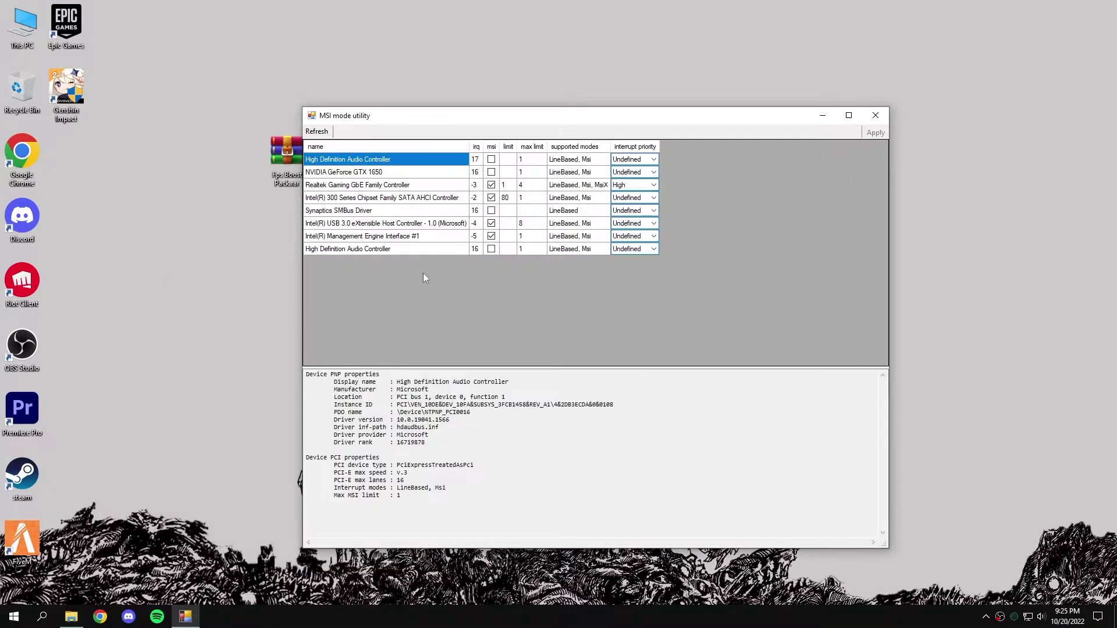
# Enable MSI mode for the NVIDIA GeForce GTX 1650 with High interrupt priority and close the utility.
pyautogui.rightClick(526, 97)
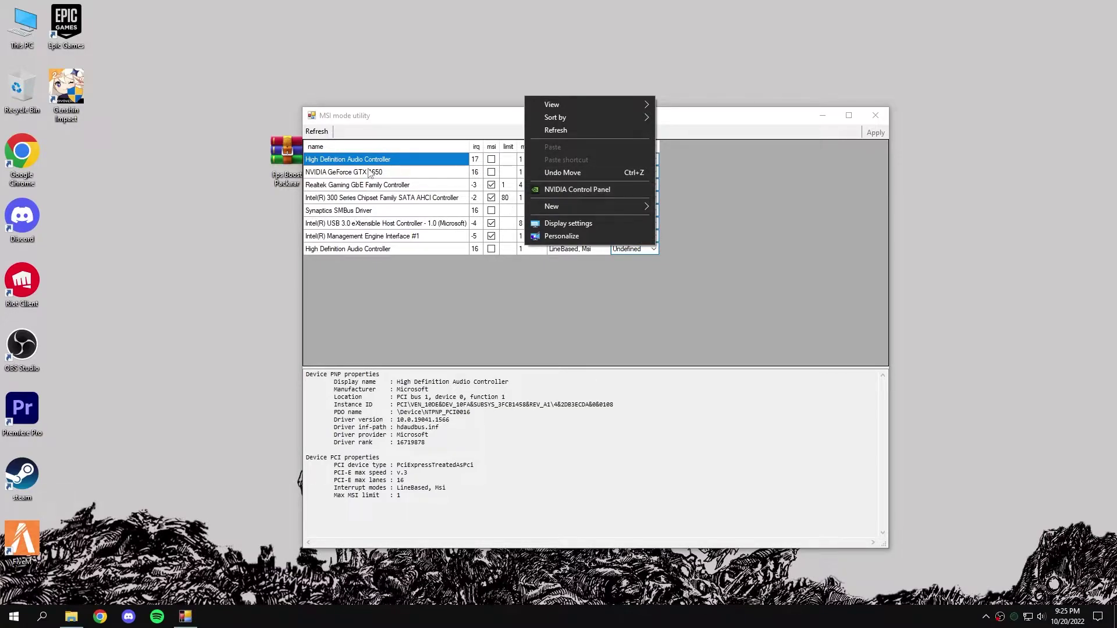
pyautogui.click(310, 169)
pyautogui.click(490, 172)
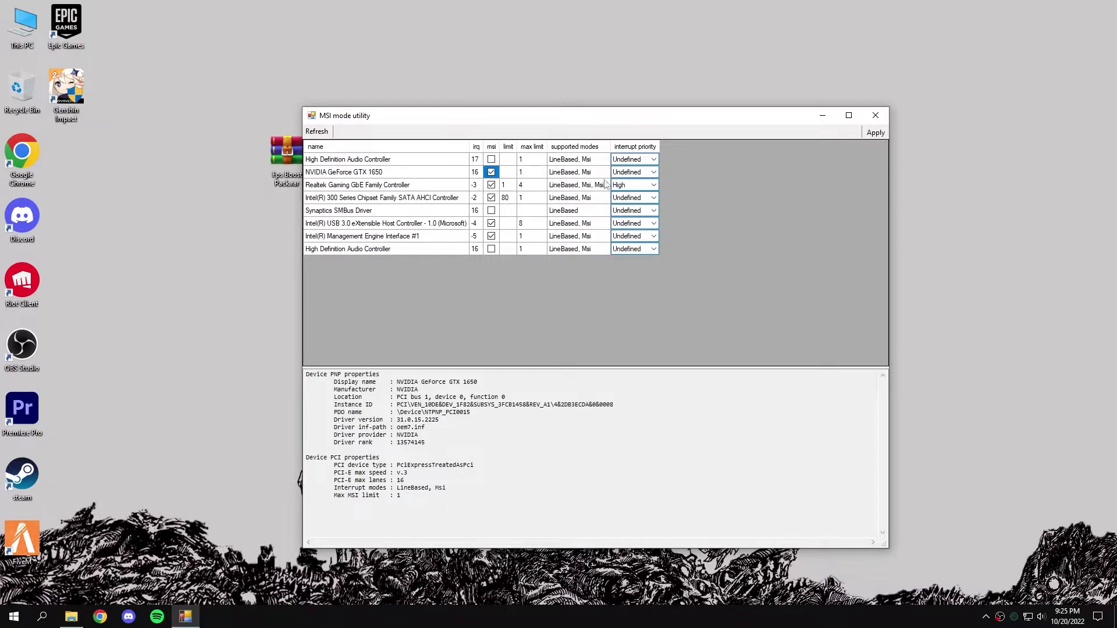
pyautogui.click(648, 176)
pyautogui.click(632, 208)
pyautogui.rightClick(906, 209)
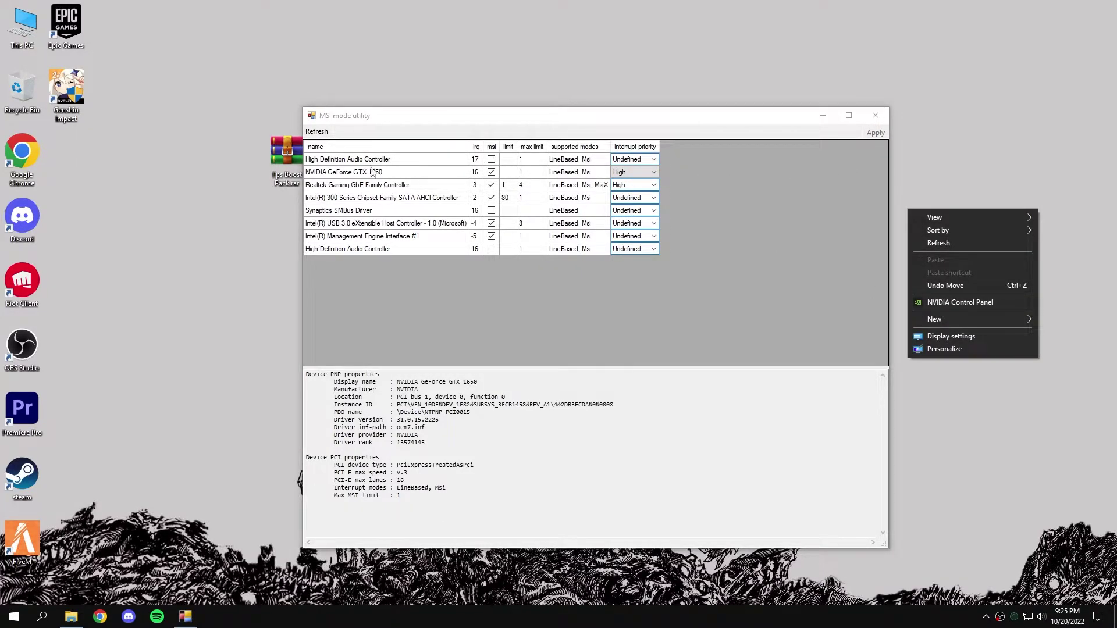
pyautogui.click(314, 173)
pyautogui.click(875, 115)
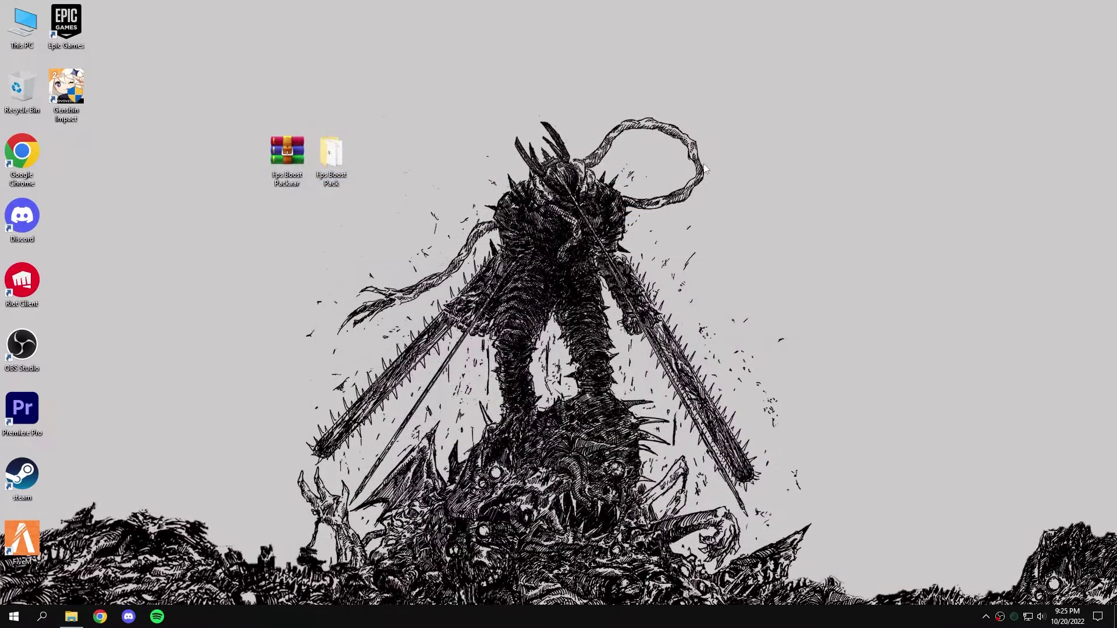
# Install Registry Repair 5.0.1.126 from rrsetup.exe with a desktop icon and launch it on finishing setup.
pyautogui.click(69, 618)
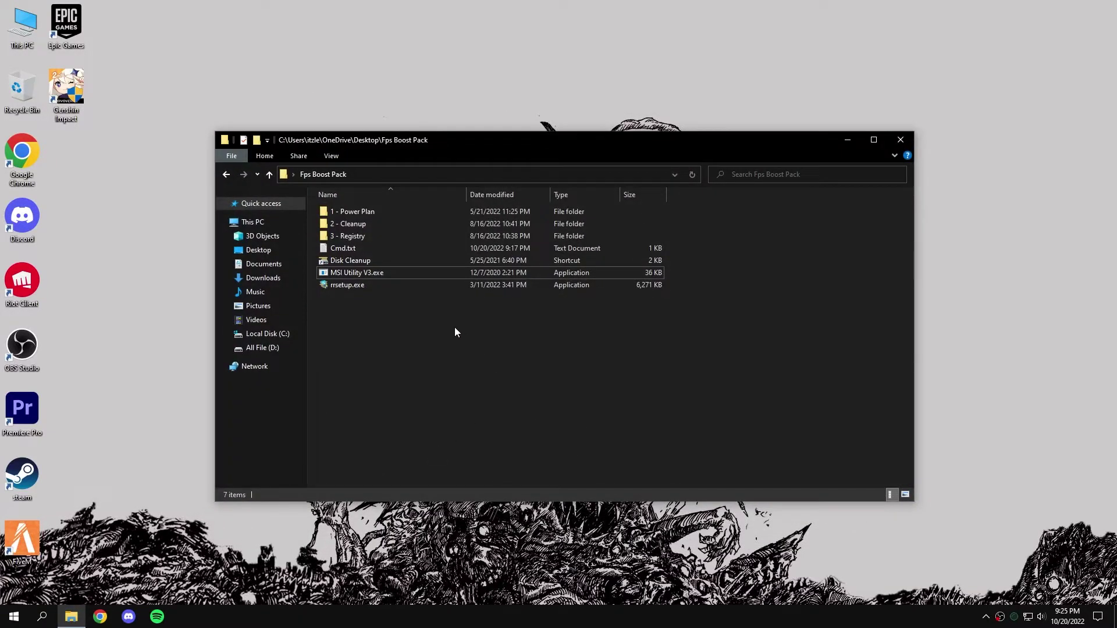
pyautogui.click(359, 288)
pyautogui.rightClick(359, 288)
pyautogui.click(372, 309)
pyautogui.click(622, 401)
pyautogui.click(621, 401)
pyautogui.click(621, 401)
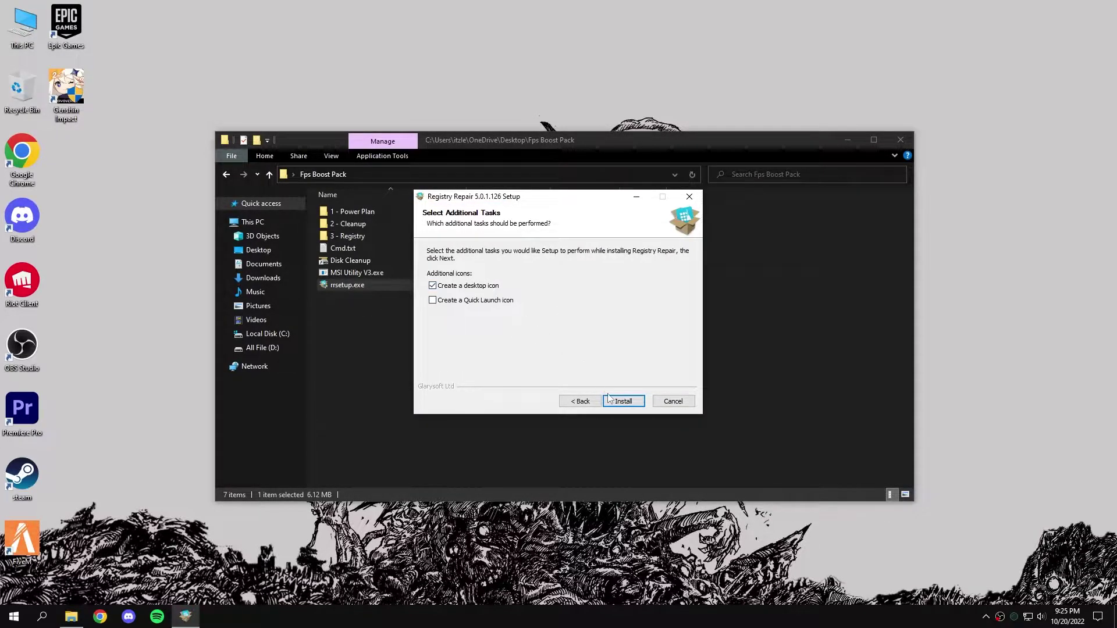
pyautogui.click(610, 400)
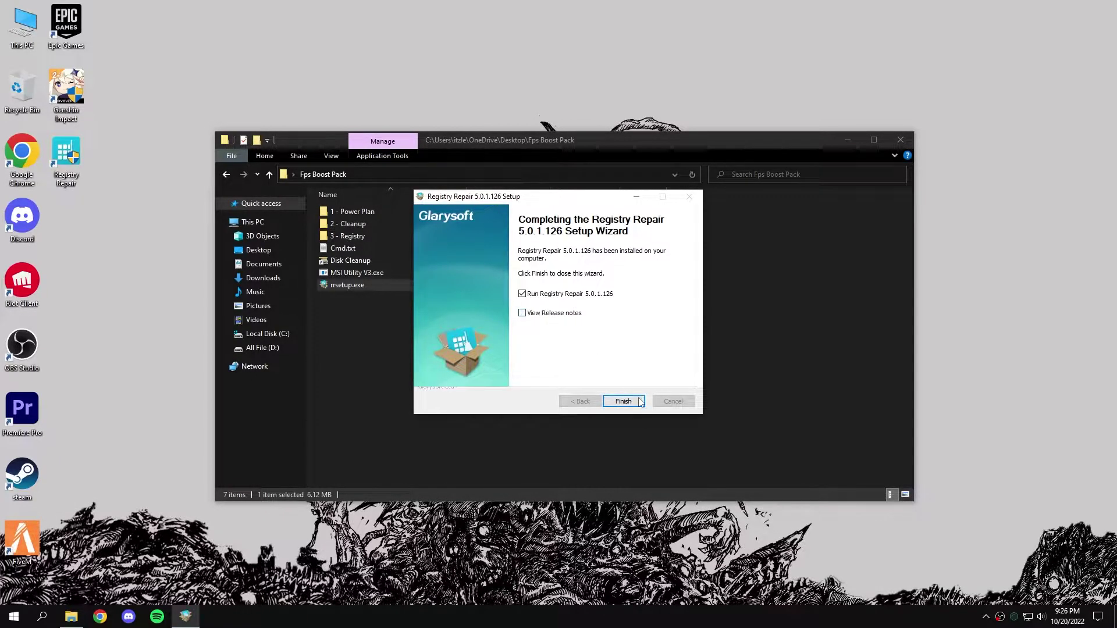
pyautogui.click(623, 401)
# Repair all registry issues found by the Registry Repair scan and close the program.
pyautogui.click(900, 140)
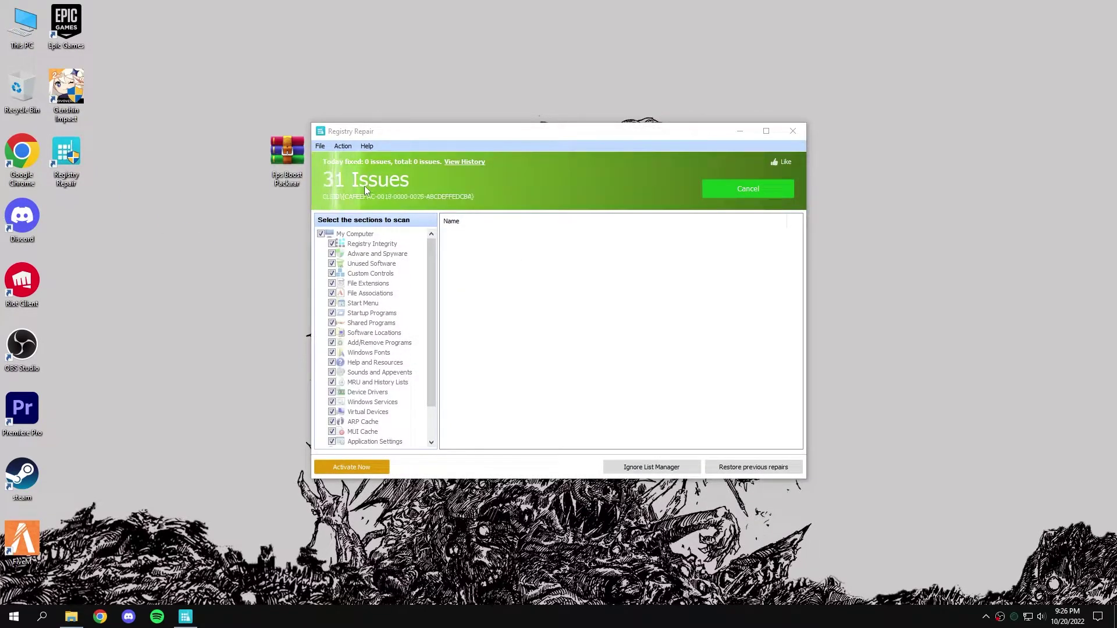
pyautogui.click(640, 355)
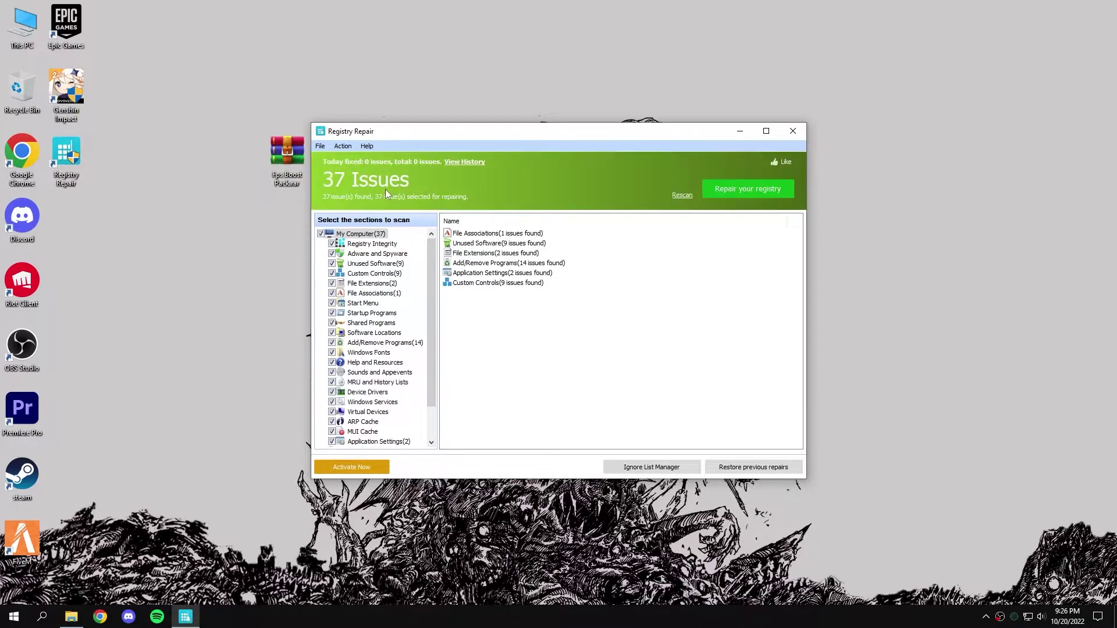
pyautogui.click(724, 196)
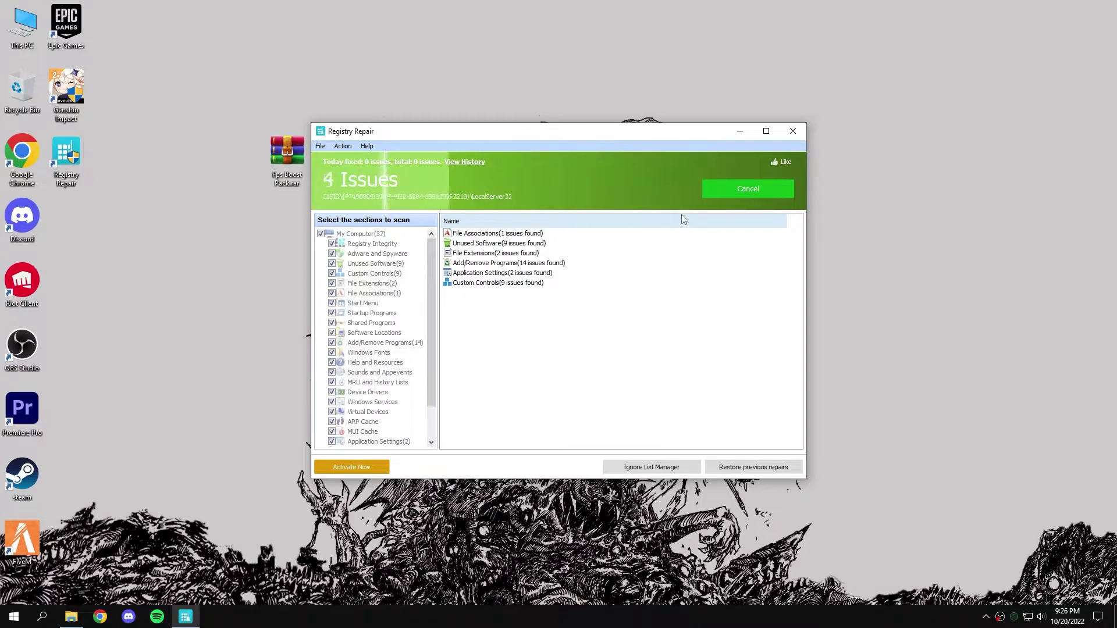
pyautogui.click(794, 132)
# Reopen the Fps Boost Pack folder, refresh its view and close the window.
pyautogui.click(67, 620)
pyautogui.rightClick(491, 356)
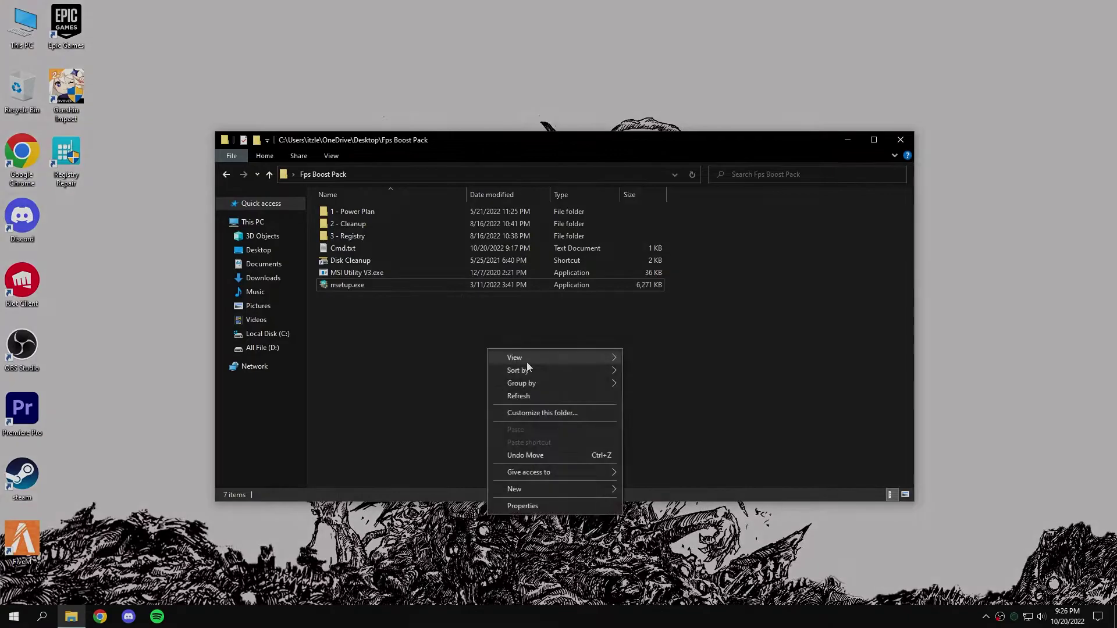
pyautogui.click(550, 390)
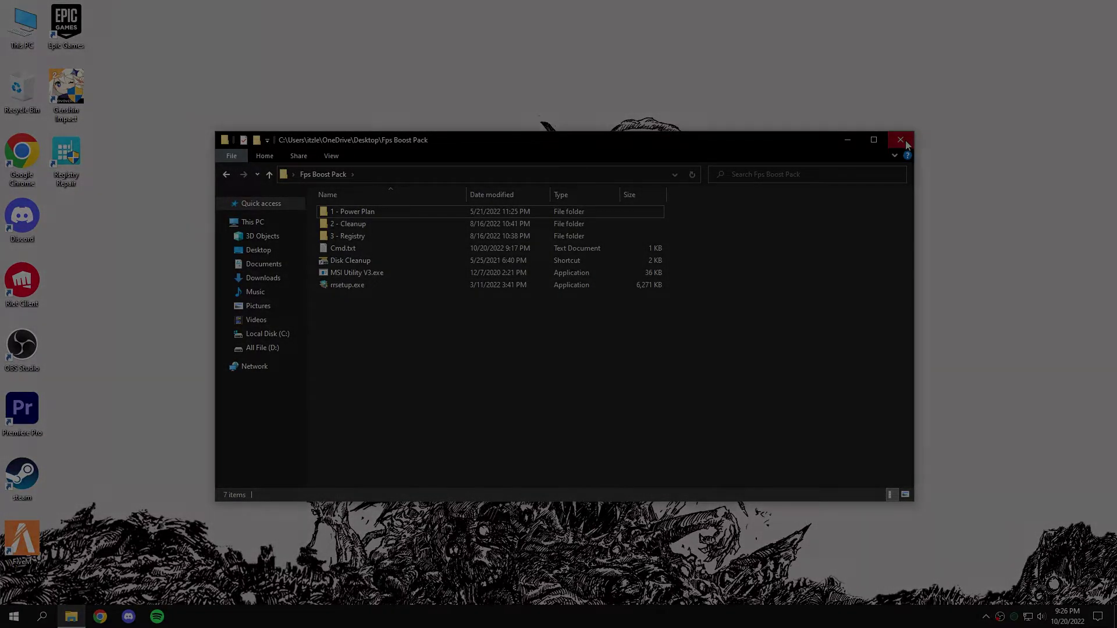
pyautogui.click(900, 140)
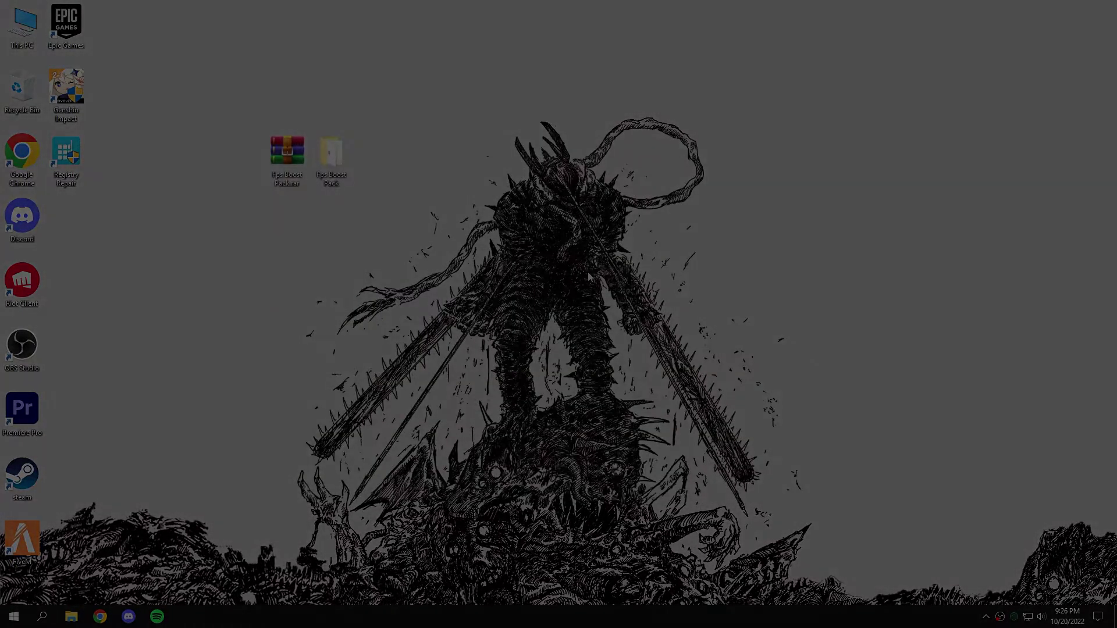